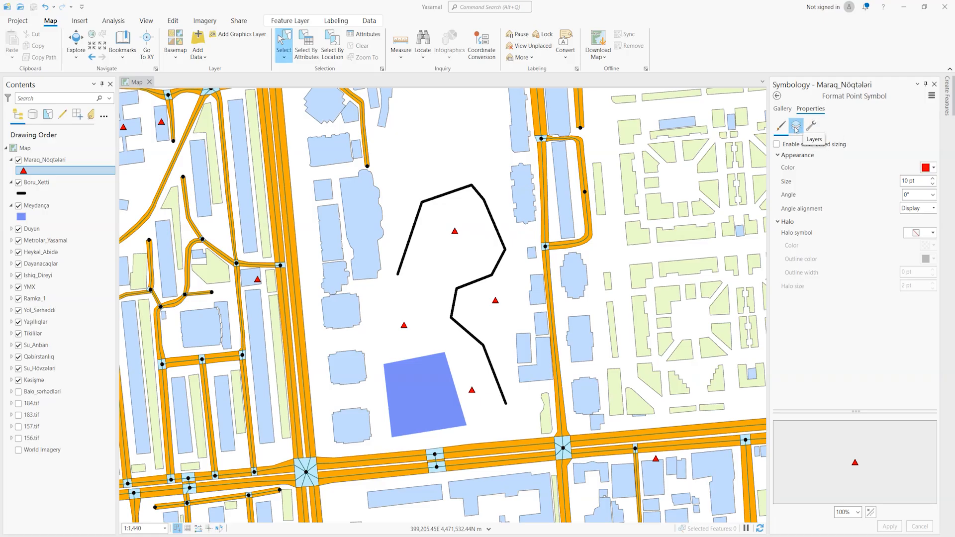
Step: Open the symbol layer settings of the Maraq_Nöqtələri point symbol and enlarge its preview for inspection
{"action": "left_click", "coordinate": [796, 127]}
{"action": "left_click", "coordinate": [781, 125]}
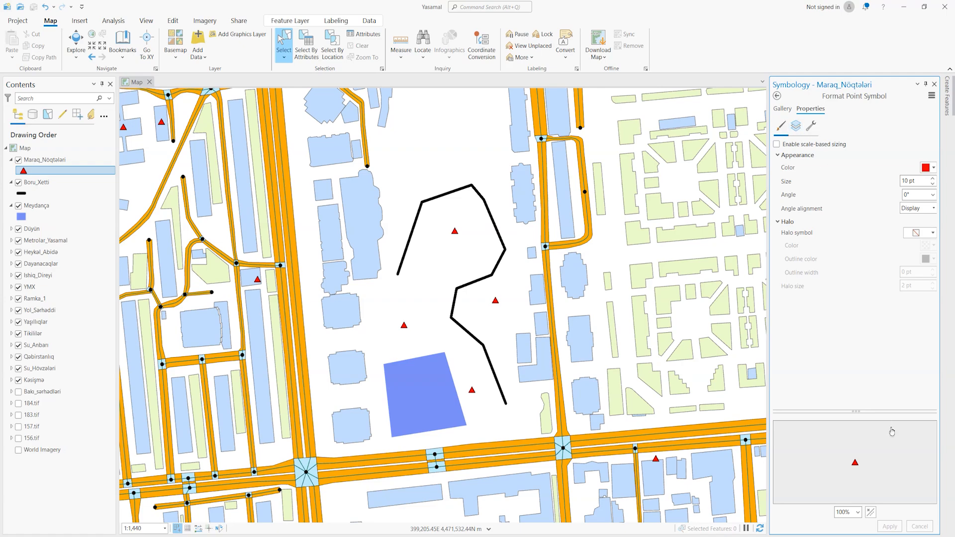
{"action": "scroll", "coordinate": [856, 465], "scroll_direction": "up", "scroll_amount": 10}
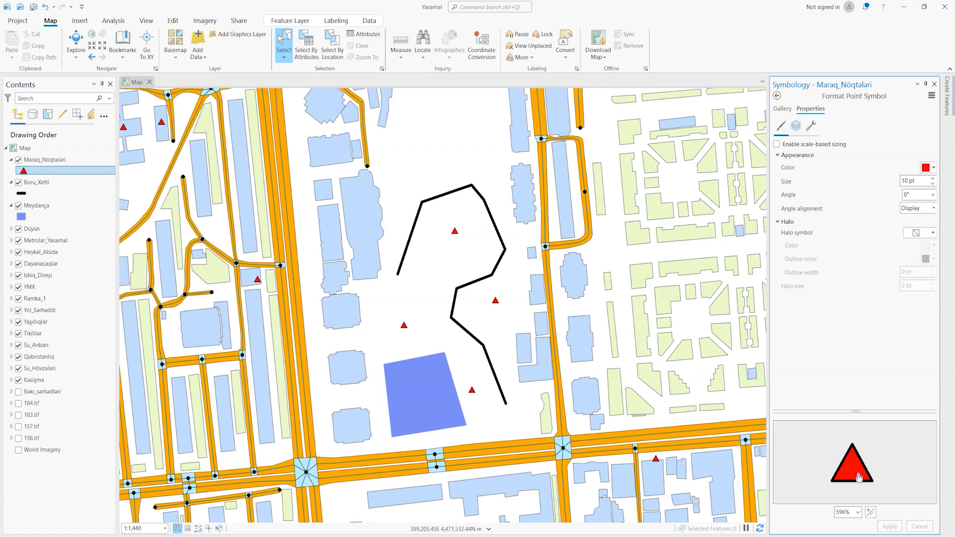
{"action": "left_click_drag", "start_coordinate": [861, 471], "coordinate": [858, 478]}
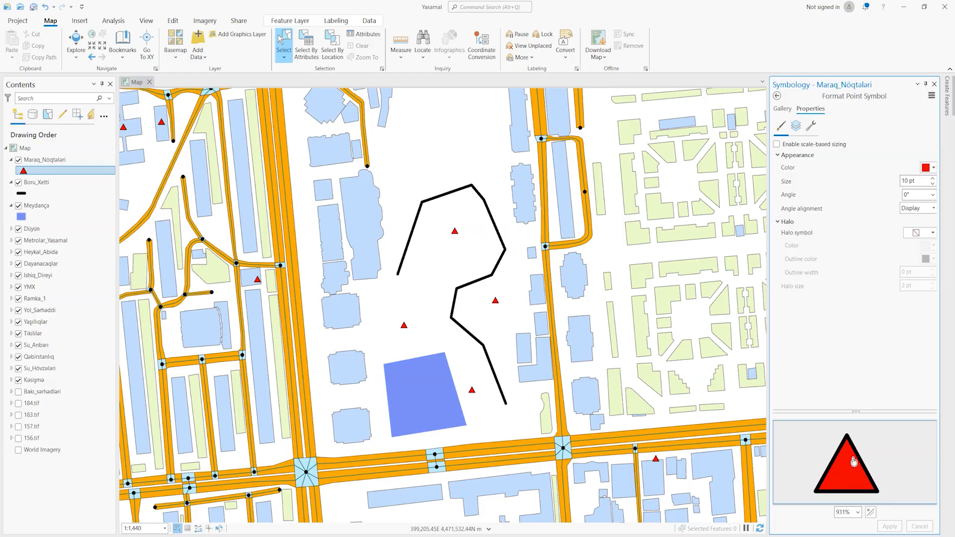
{"action": "left_click", "coordinate": [797, 128]}
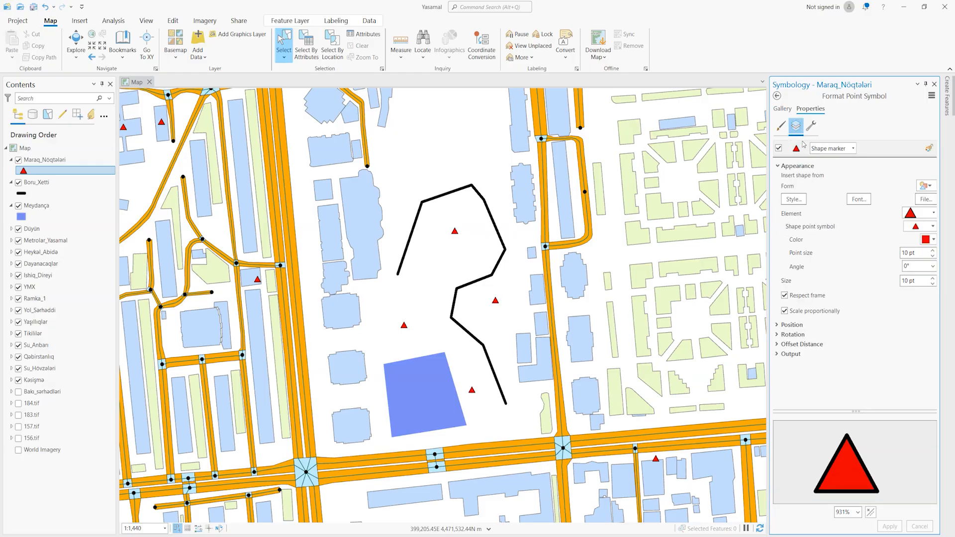
{"action": "left_click_drag", "start_coordinate": [831, 445], "coordinate": [830, 444]}
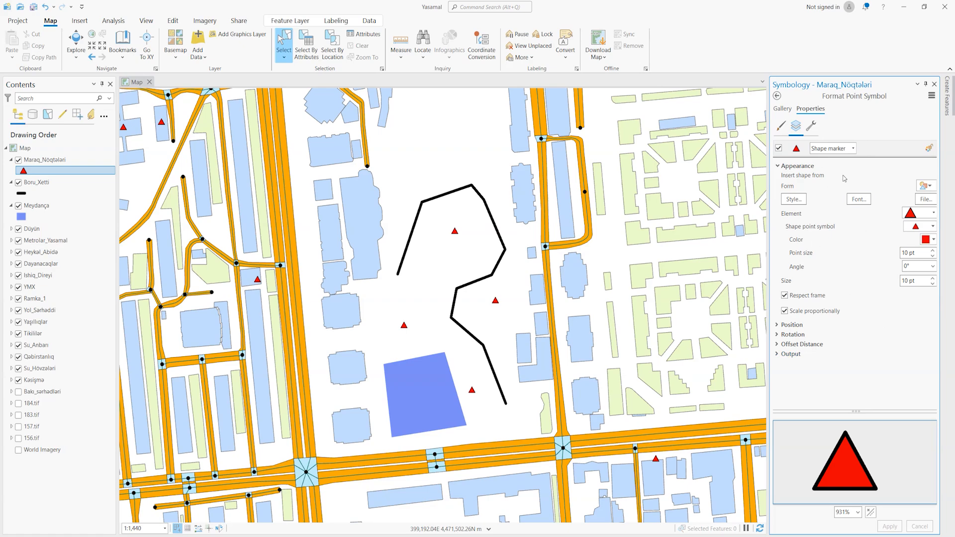
Step: Turn the triangle marker layer's visibility off and back on, applying each change to the map
{"action": "left_click", "coordinate": [779, 148]}
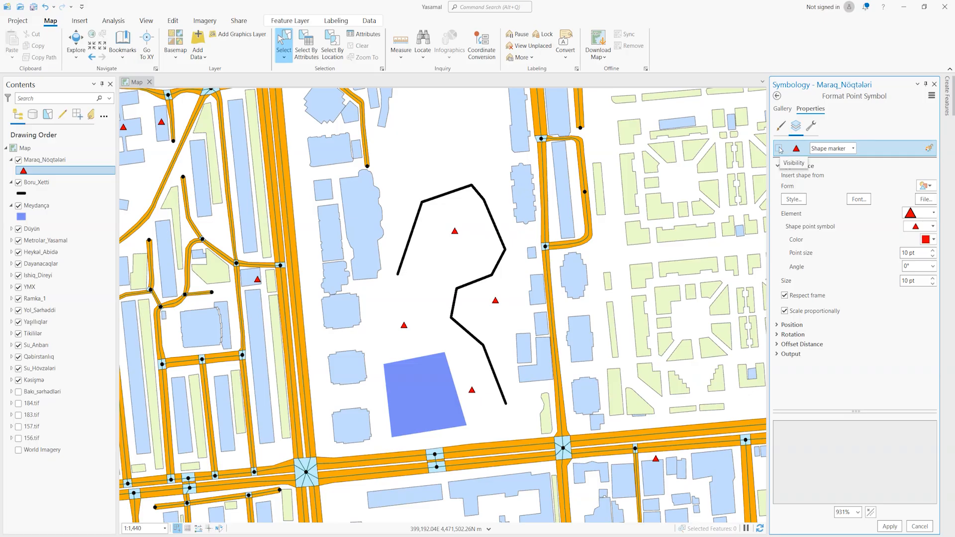
{"action": "left_click", "coordinate": [891, 527]}
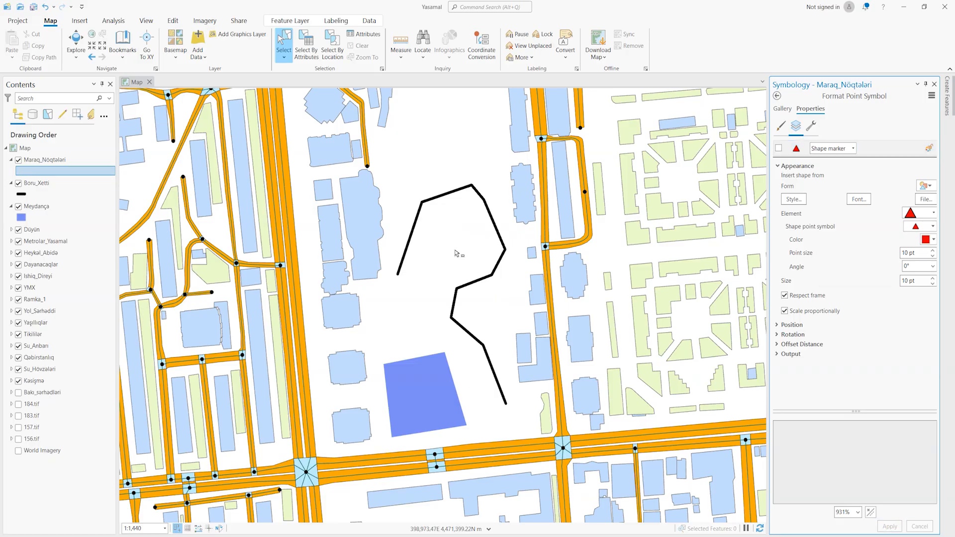
{"action": "left_click", "coordinate": [779, 147]}
{"action": "left_click", "coordinate": [885, 525]}
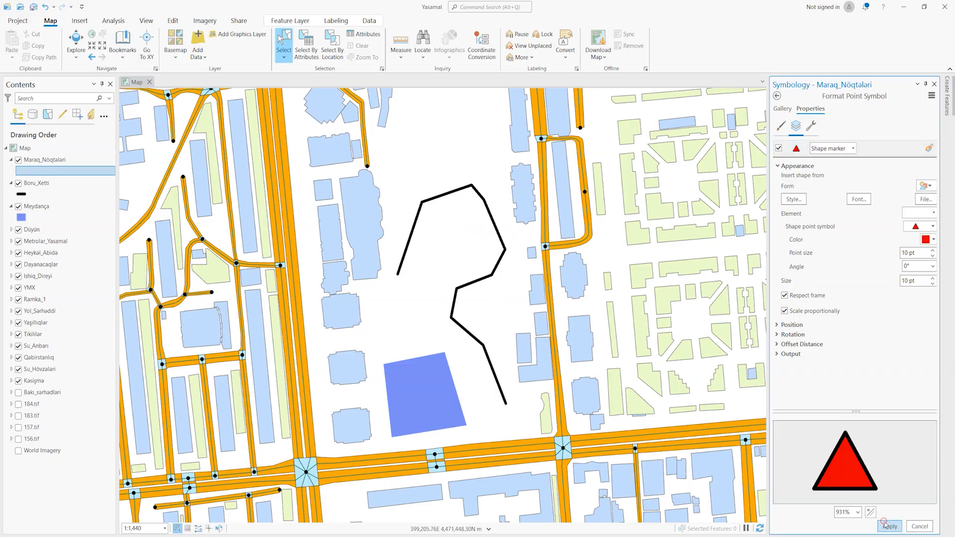
Step: Preview the picture marker, 3D model marker and procedural marker types for the point symbol
{"action": "left_click", "coordinate": [853, 149]}
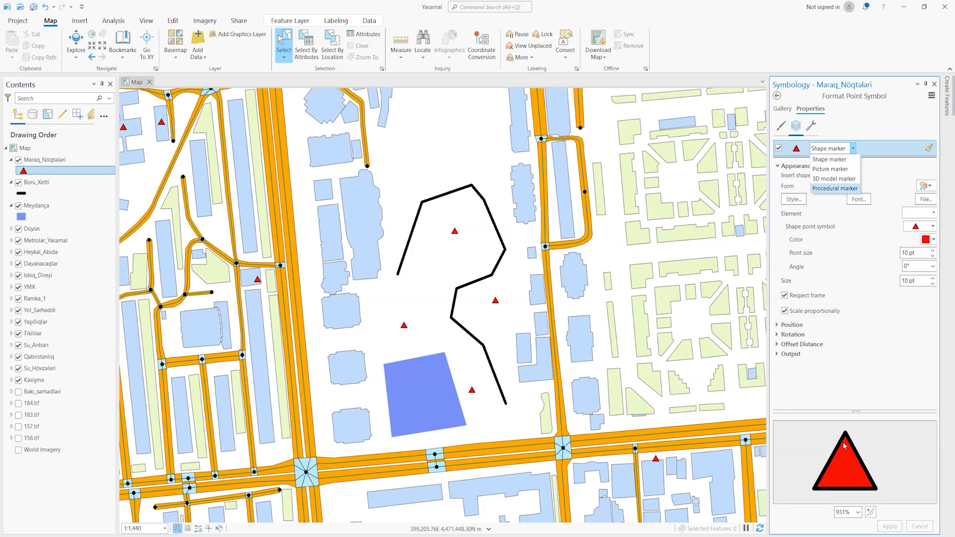
{"action": "left_click", "coordinate": [825, 170]}
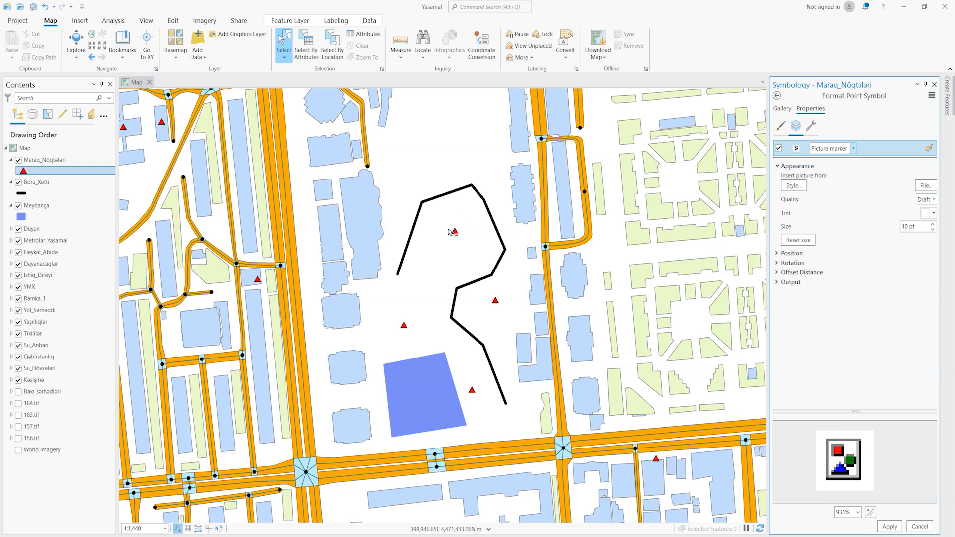
{"action": "left_click", "coordinate": [851, 149]}
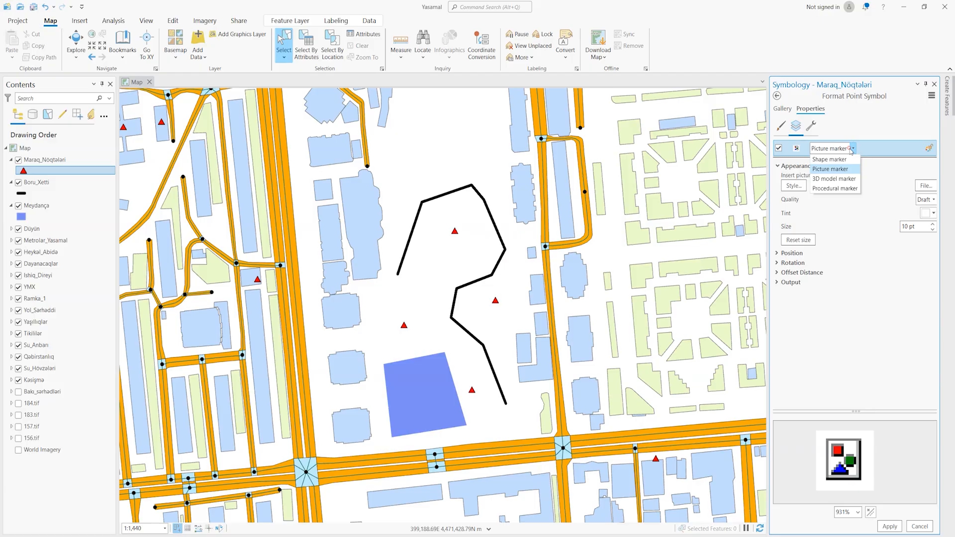
{"action": "left_click", "coordinate": [836, 183]}
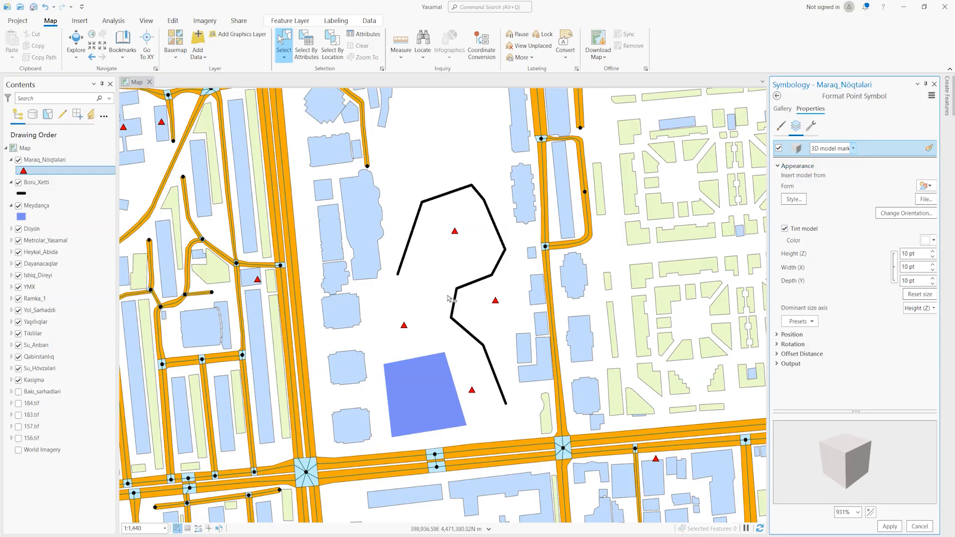
{"action": "left_click", "coordinate": [854, 149]}
{"action": "left_click", "coordinate": [831, 191]}
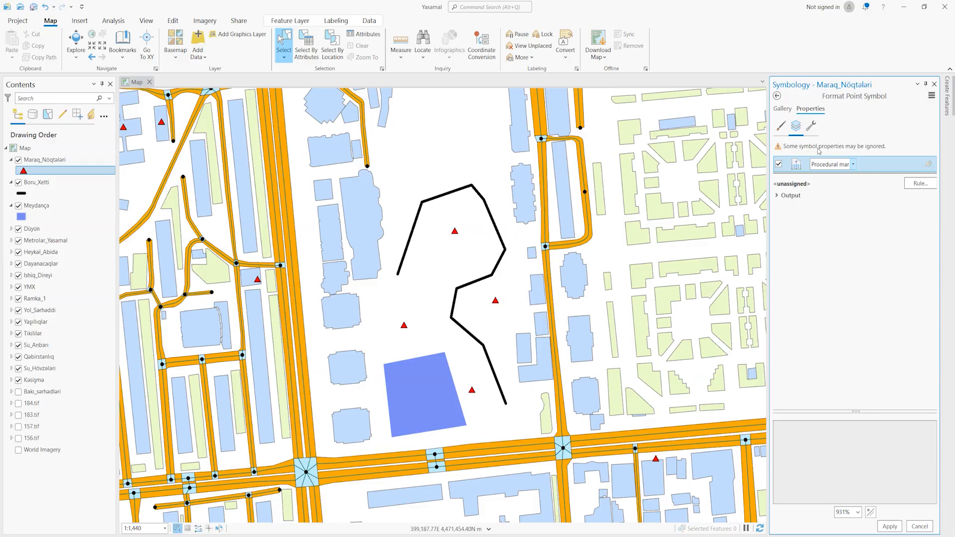
Step: Switch the symbol layer back to Shape marker and apply its default black circle to the points
{"action": "left_click", "coordinate": [853, 165]}
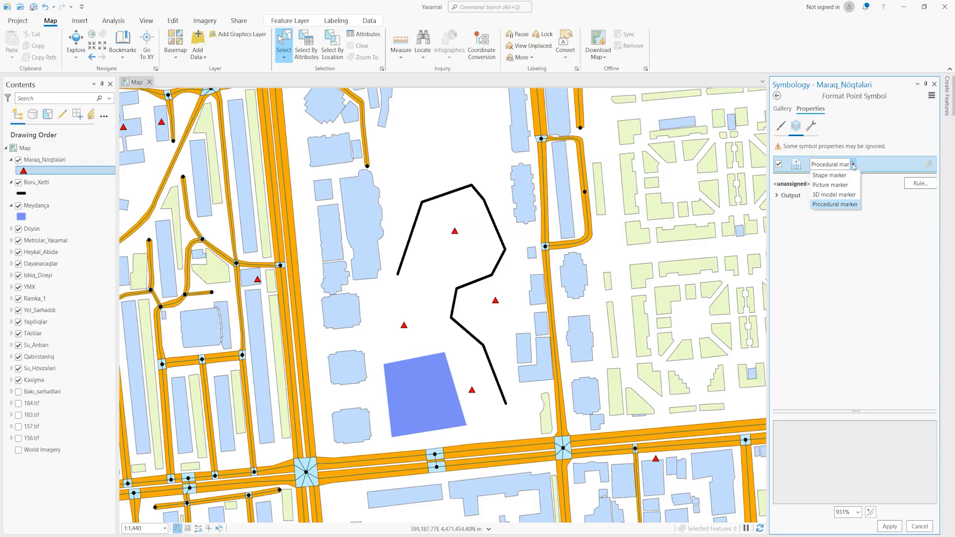
{"action": "left_click", "coordinate": [831, 176]}
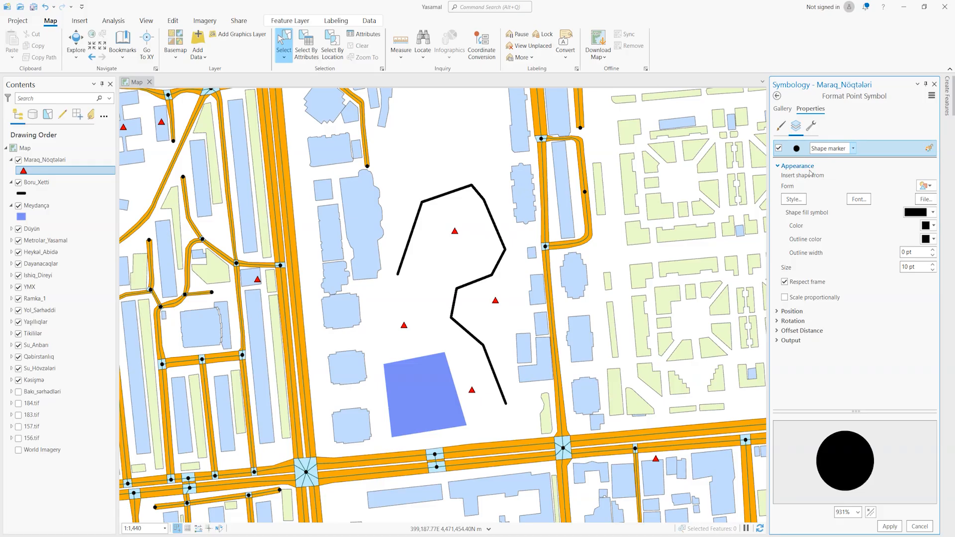
{"action": "left_click", "coordinate": [890, 526]}
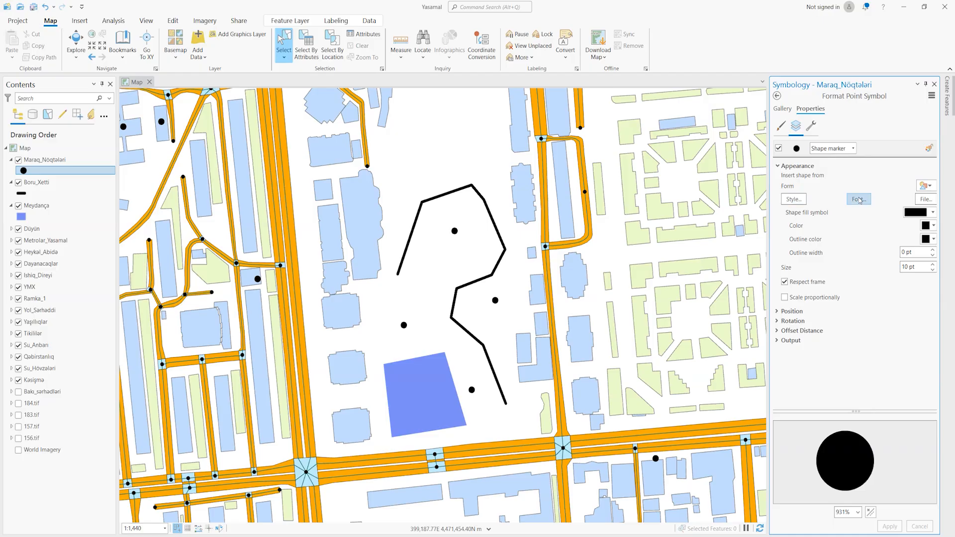
Step: Try the circle, square, triangle and star forms for the shape marker
{"action": "left_click", "coordinate": [930, 186]}
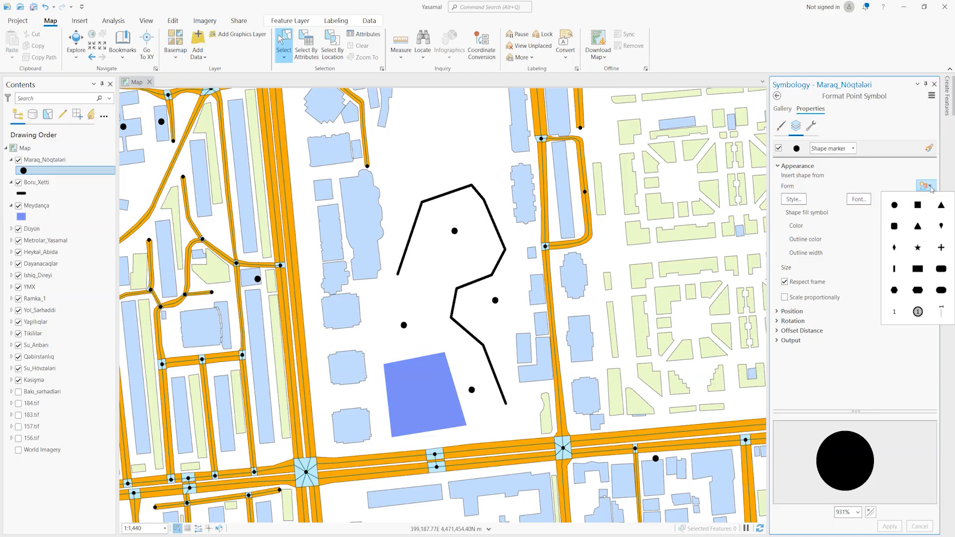
{"action": "left_click", "coordinate": [894, 205]}
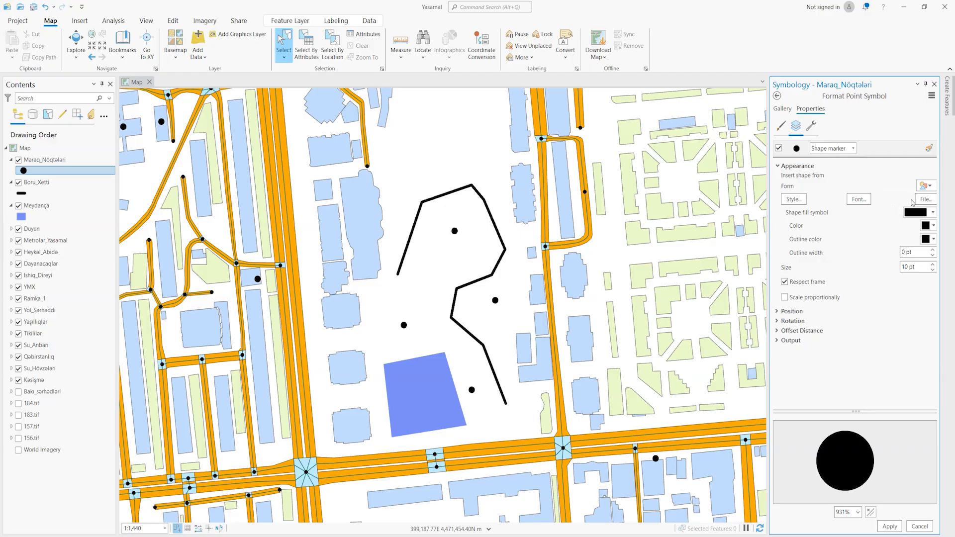
{"action": "left_click", "coordinate": [933, 188]}
{"action": "left_click", "coordinate": [918, 204]}
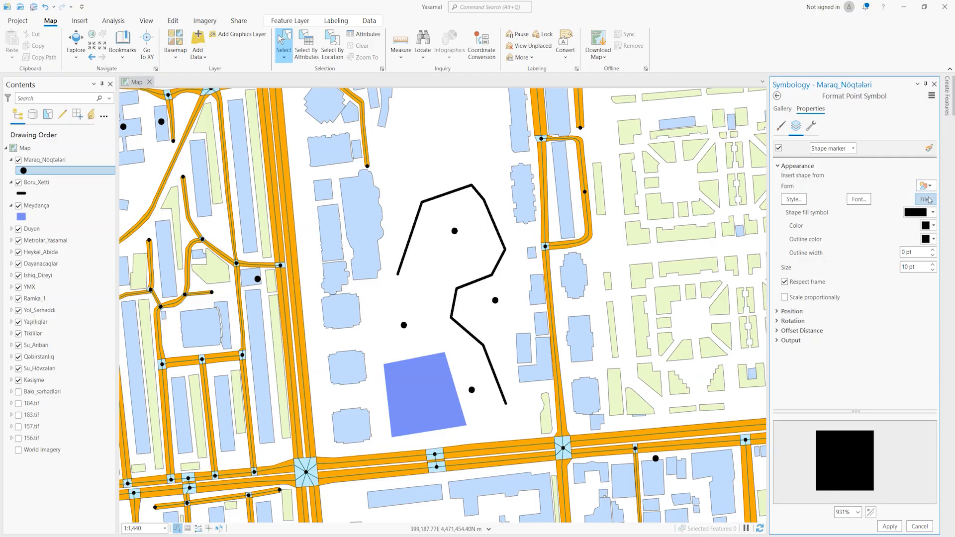
{"action": "left_click", "coordinate": [928, 186]}
{"action": "left_click", "coordinate": [941, 205]}
{"action": "left_click", "coordinate": [928, 186]}
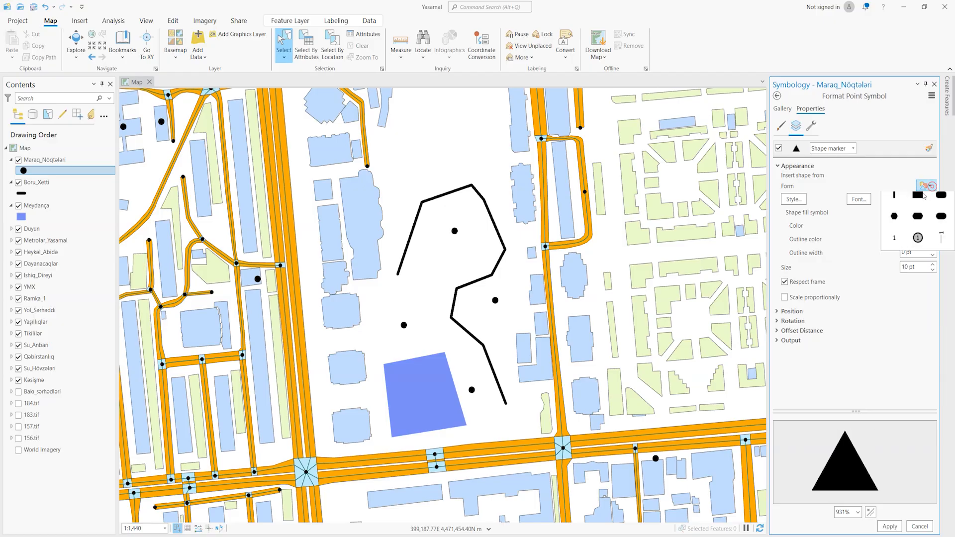
{"action": "left_click", "coordinate": [918, 248]}
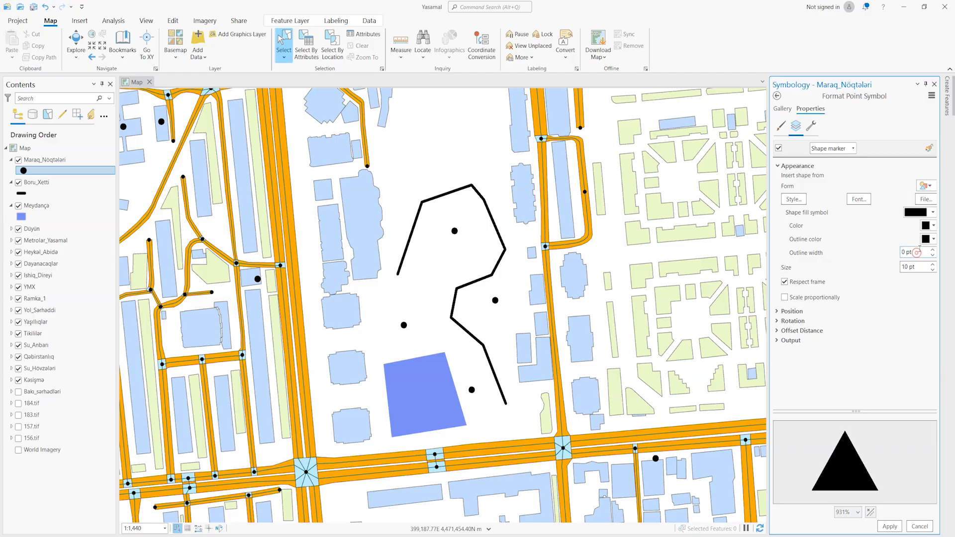
Step: Try the number 1 and the circled number 1 forms, ending with the plain circle form
{"action": "left_click", "coordinate": [929, 185]}
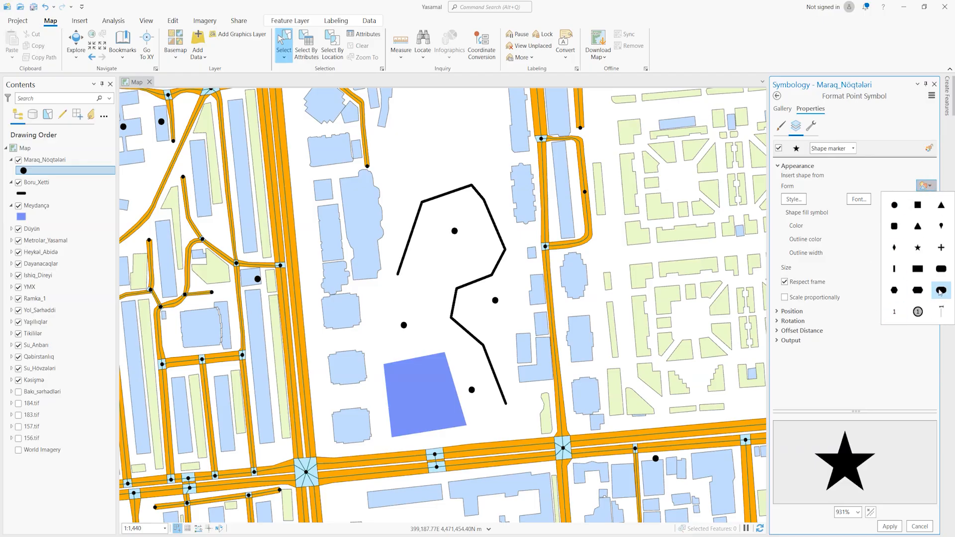
{"action": "left_click", "coordinate": [894, 311]}
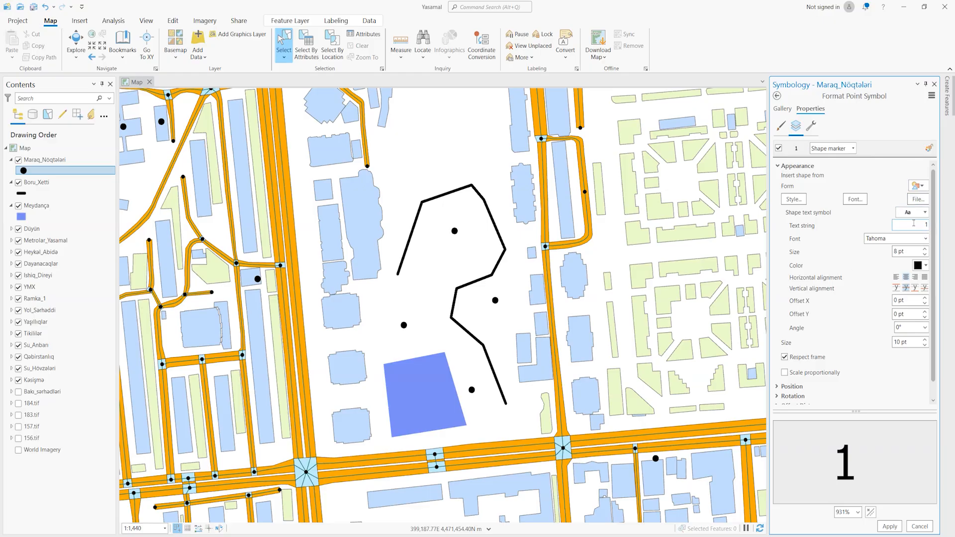
{"action": "left_click", "coordinate": [918, 186]}
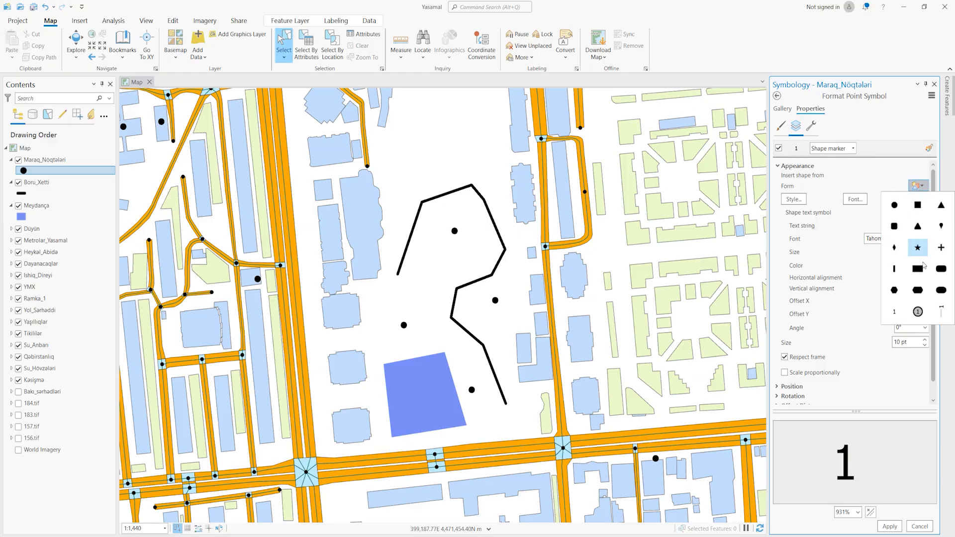
{"action": "left_click", "coordinate": [918, 312]}
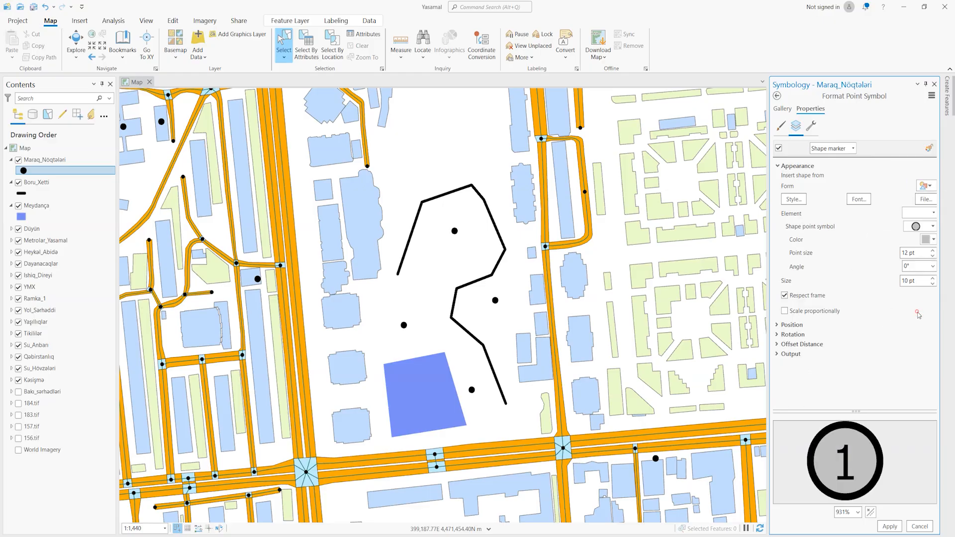
{"action": "left_click", "coordinate": [929, 188]}
{"action": "left_click", "coordinate": [894, 198]}
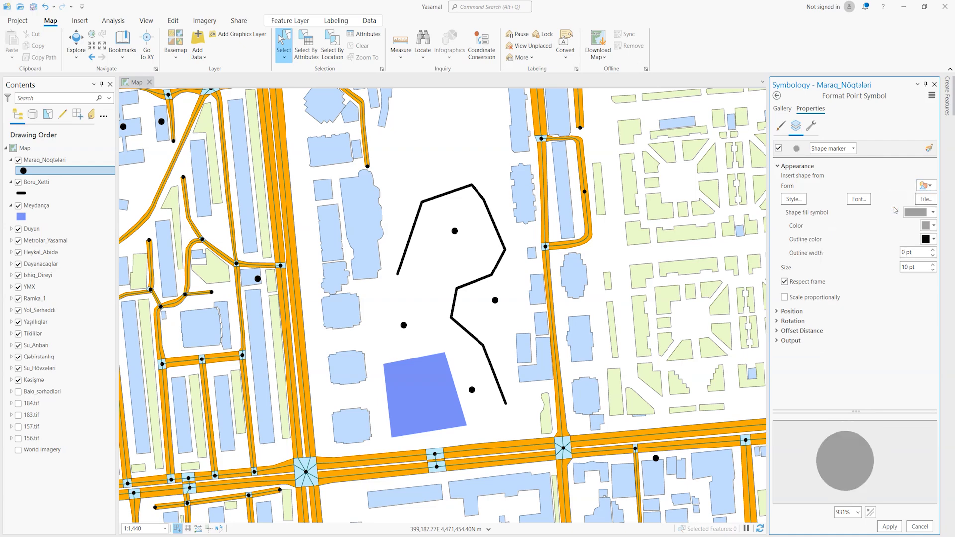
Step: Insert the Triangle 3 shape from the ArcGIS 2D style into the marker and apply it to the points
{"action": "left_click", "coordinate": [803, 200]}
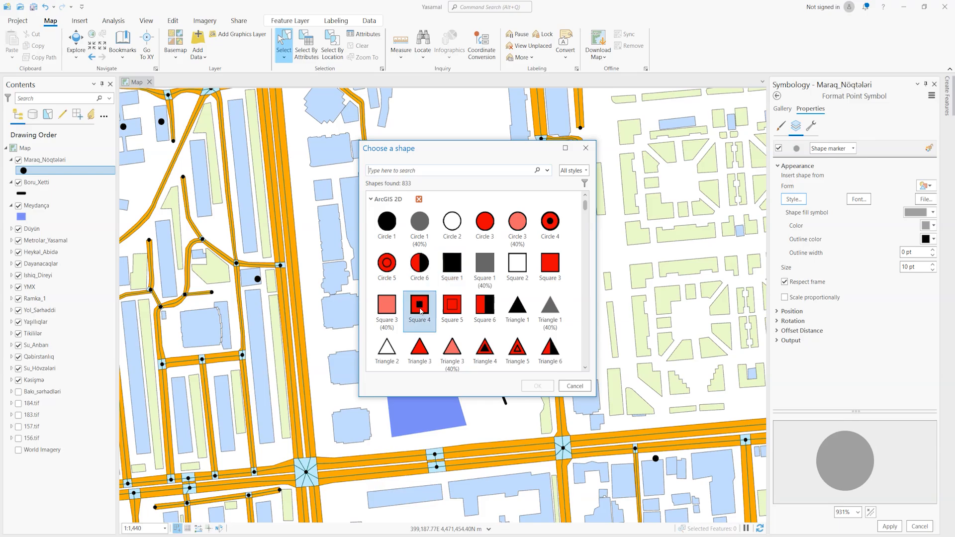
{"action": "left_click", "coordinate": [420, 350]}
{"action": "left_click", "coordinate": [535, 388]}
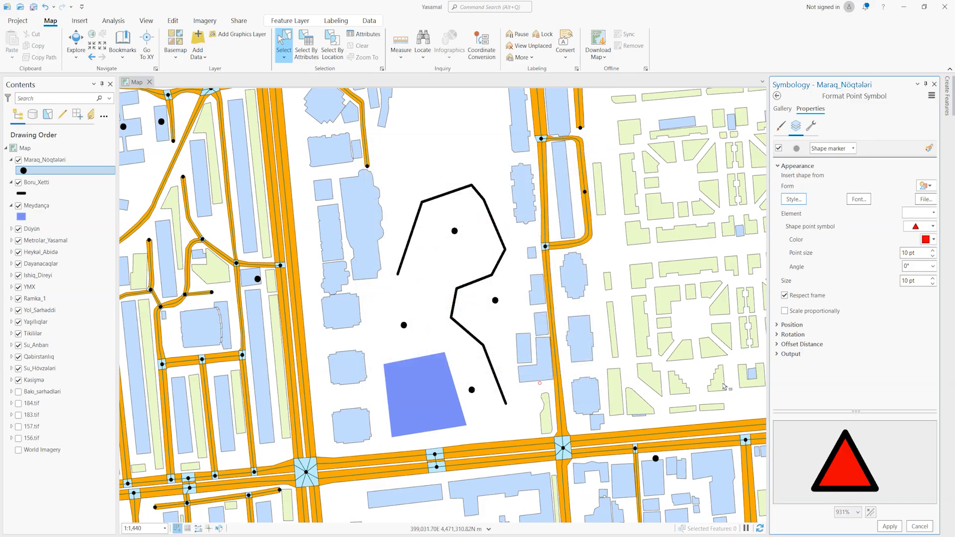
{"action": "left_click", "coordinate": [890, 527]}
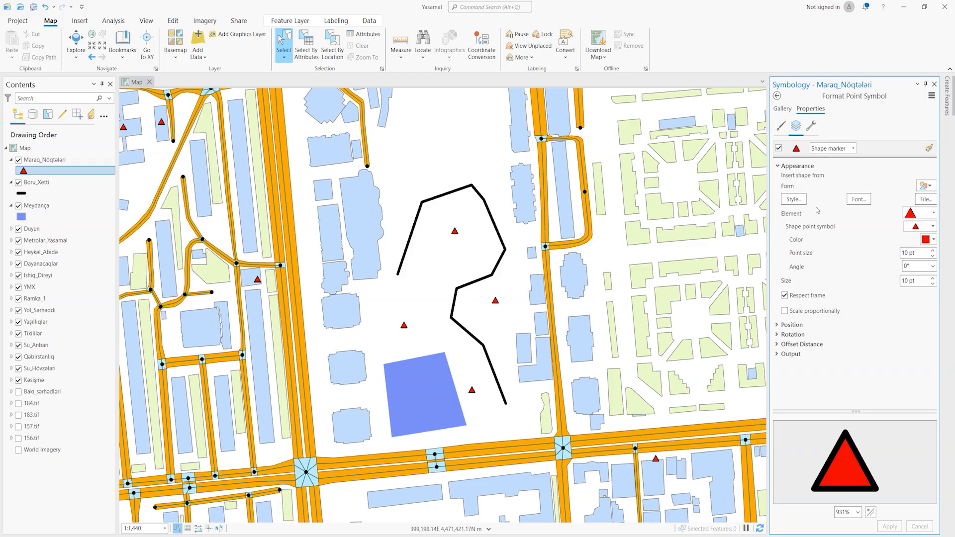
{"action": "left_click", "coordinate": [794, 200]}
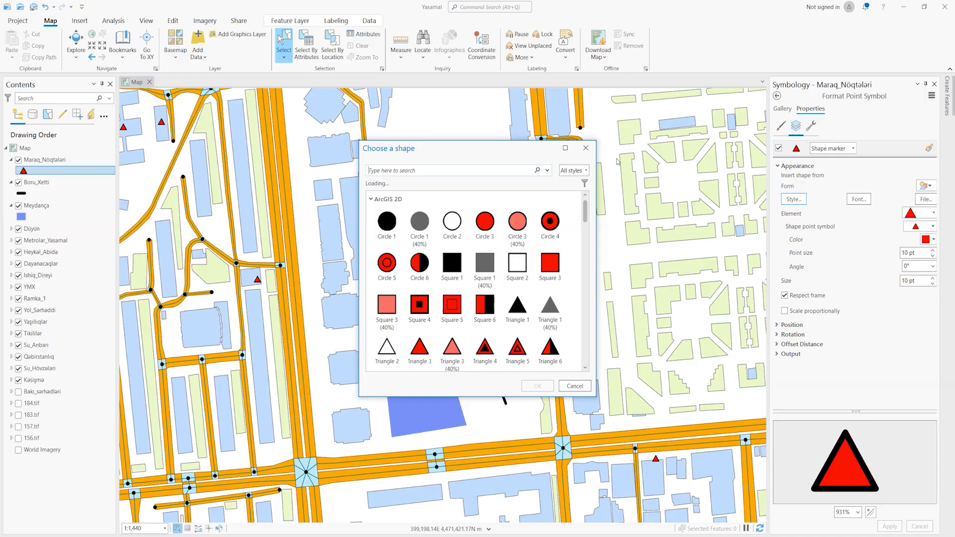
{"action": "left_click", "coordinate": [586, 148]}
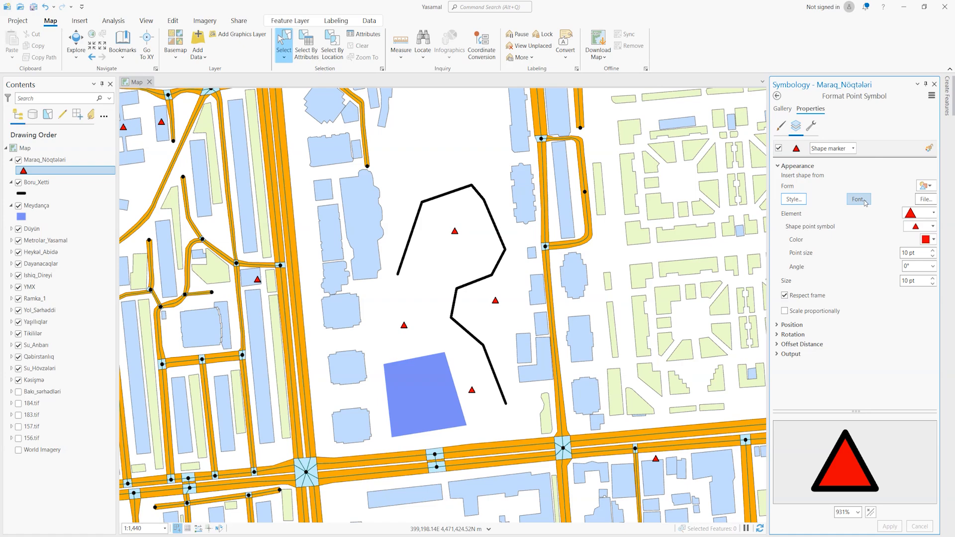
Step: Browse the Arial and Times New Roman font characters available for the shape marker
{"action": "left_click", "coordinate": [860, 200]}
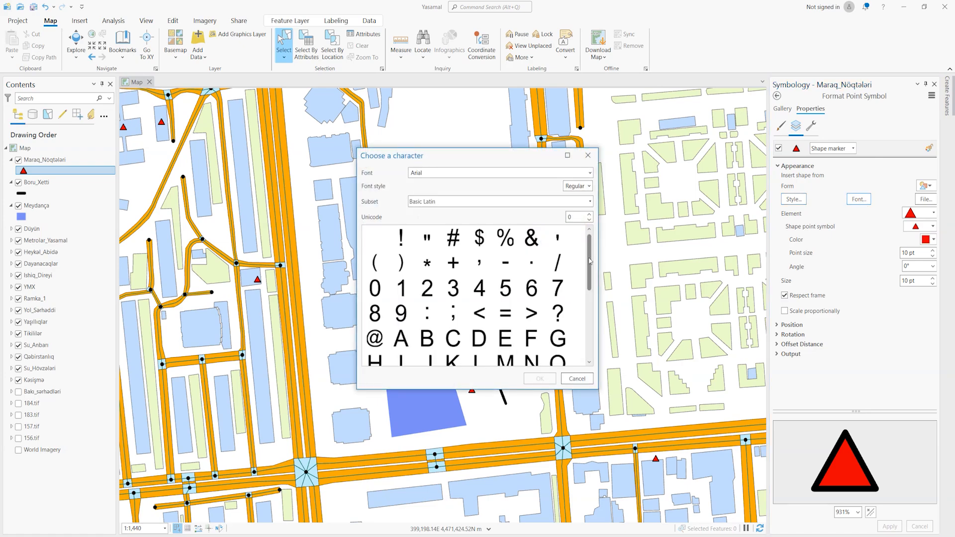
{"action": "left_click_drag", "start_coordinate": [589, 266], "coordinate": [590, 234]}
{"action": "mouse_move", "coordinate": [590, 280]}
{"action": "left_mouse_down"}
{"action": "mouse_move", "coordinate": [592, 348]}
{"action": "mouse_move", "coordinate": [590, 277]}
{"action": "left_mouse_up"}
{"action": "left_click", "coordinate": [590, 174]}
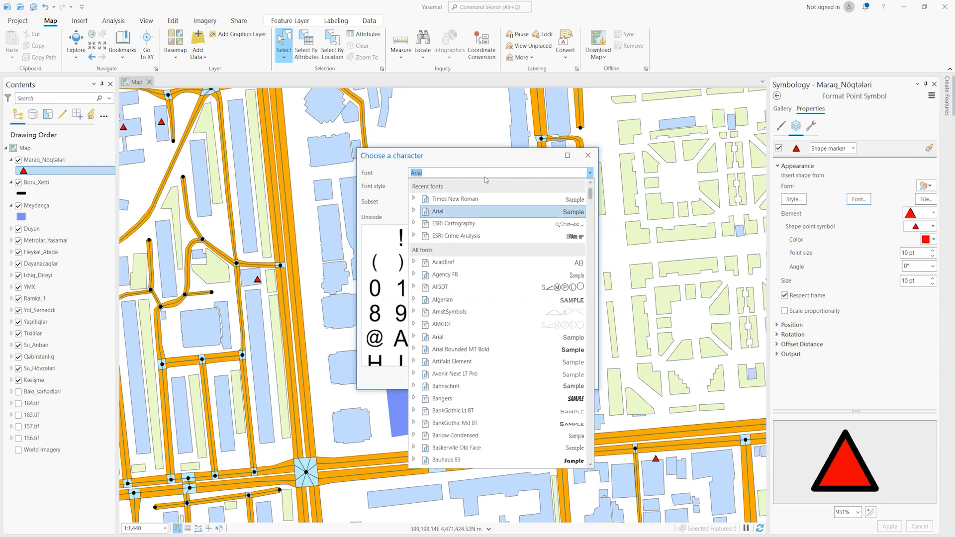
{"action": "left_click", "coordinate": [455, 199]}
{"action": "left_click_drag", "start_coordinate": [590, 262], "coordinate": [585, 213]}
Step: Browse the symbols of the ESRI Cartography and ESRI Crime Analysis fonts
{"action": "left_click", "coordinate": [589, 174]}
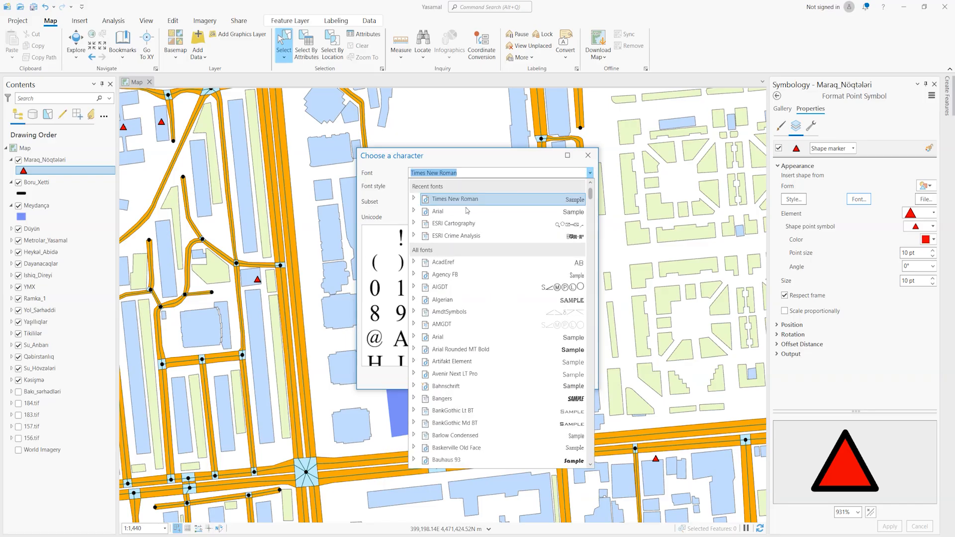
{"action": "left_click", "coordinate": [454, 223]}
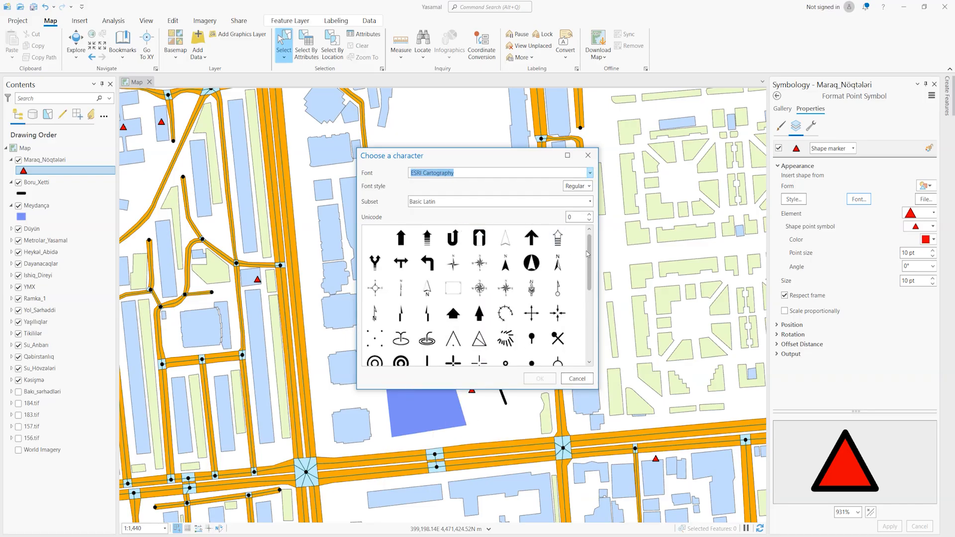
{"action": "left_click_drag", "start_coordinate": [589, 255], "coordinate": [593, 229]}
{"action": "left_click", "coordinate": [589, 173]}
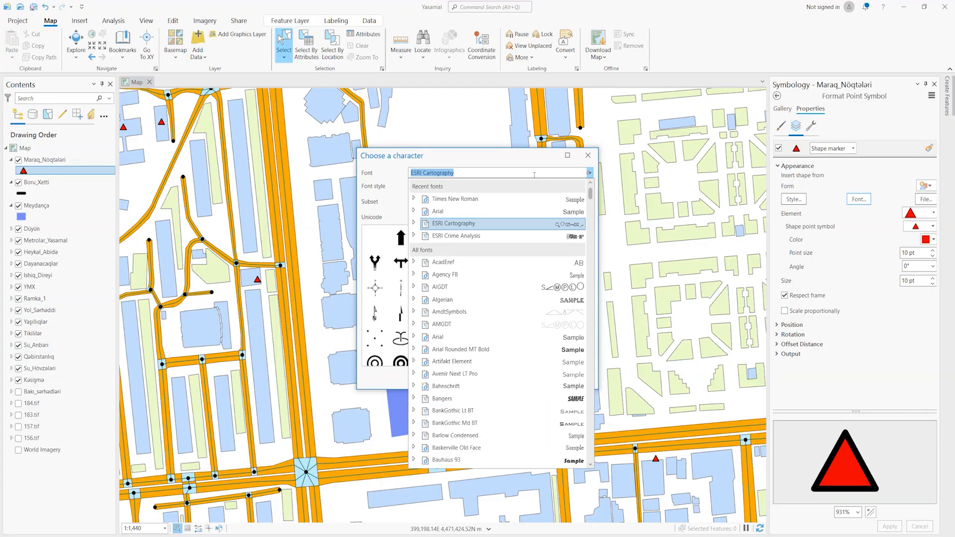
{"action": "left_click", "coordinate": [453, 236]}
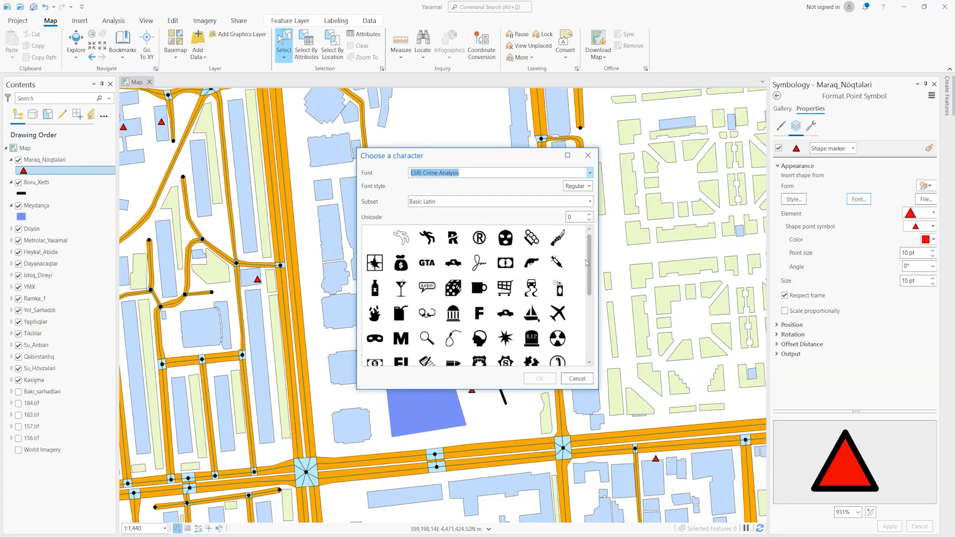
{"action": "mouse_move", "coordinate": [592, 262]}
{"action": "left_mouse_down"}
{"action": "mouse_move", "coordinate": [589, 290]}
{"action": "mouse_move", "coordinate": [591, 274]}
{"action": "left_mouse_up"}
{"action": "left_click_drag", "start_coordinate": [588, 310], "coordinate": [589, 271]}
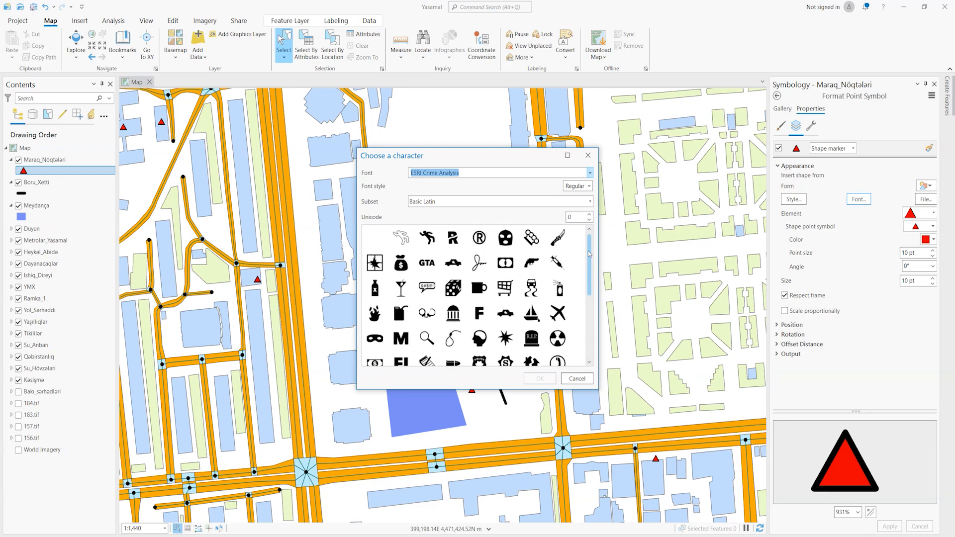
Step: Return to the Times New Roman font and look through its Basic Latin and Latin-1 Supplement characters
{"action": "left_click", "coordinate": [590, 173]}
{"action": "left_click", "coordinate": [447, 201]}
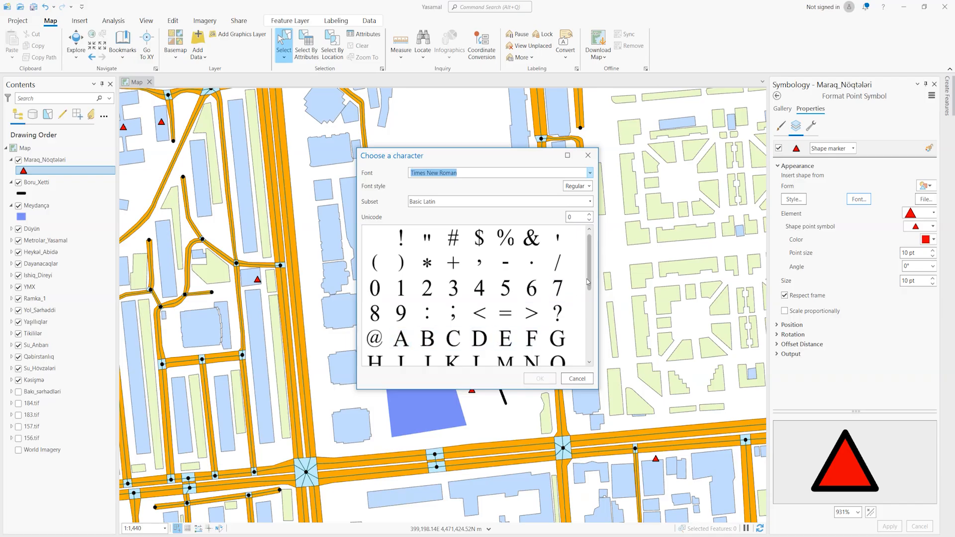
{"action": "left_click_drag", "start_coordinate": [587, 280], "coordinate": [596, 260]}
{"action": "left_click", "coordinate": [590, 202]}
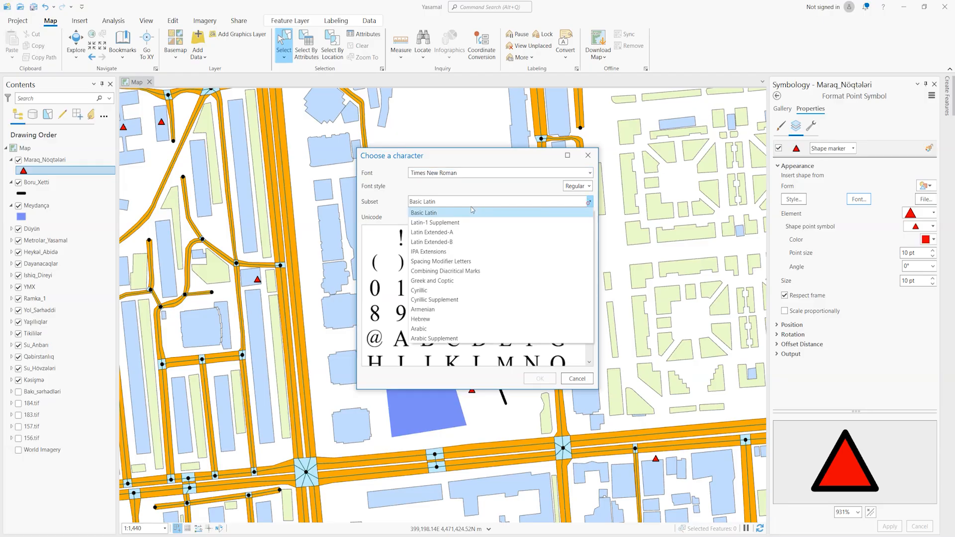
{"action": "left_click", "coordinate": [434, 223]}
{"action": "left_click_drag", "start_coordinate": [590, 270], "coordinate": [588, 343]}
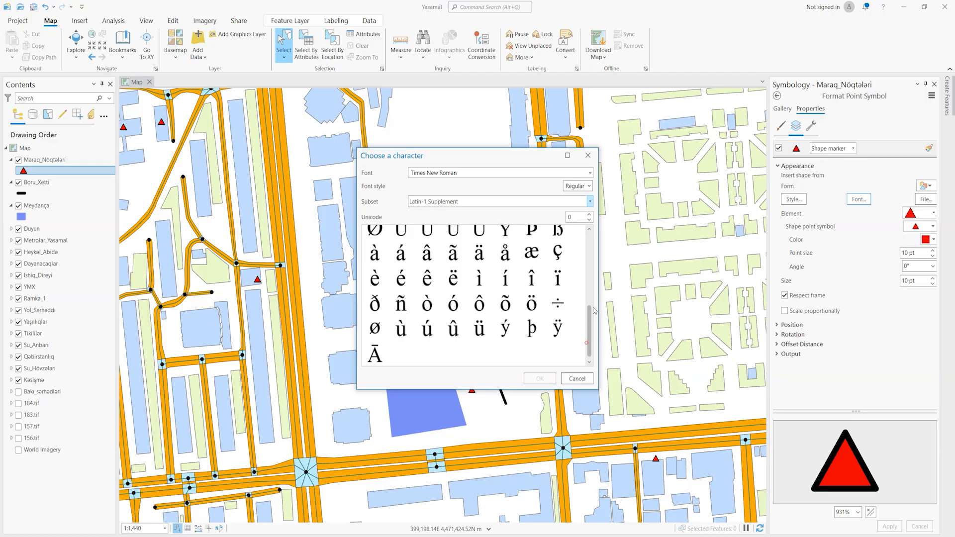
{"action": "left_click_drag", "start_coordinate": [589, 308], "coordinate": [592, 237]}
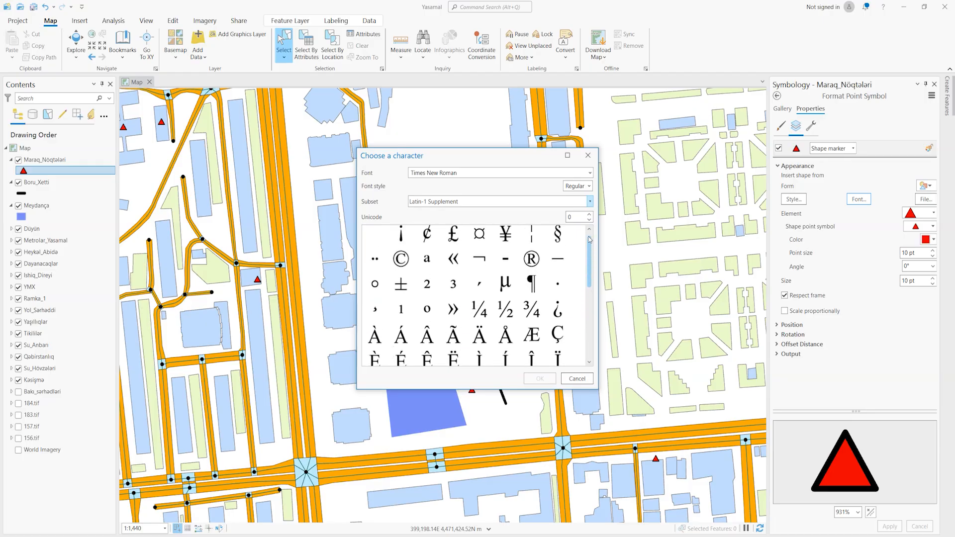
Step: Look through the Latin Extended-A characters of Times New Roman and close the character chooser without picking one
{"action": "left_click", "coordinate": [523, 203]}
{"action": "left_click", "coordinate": [429, 229]}
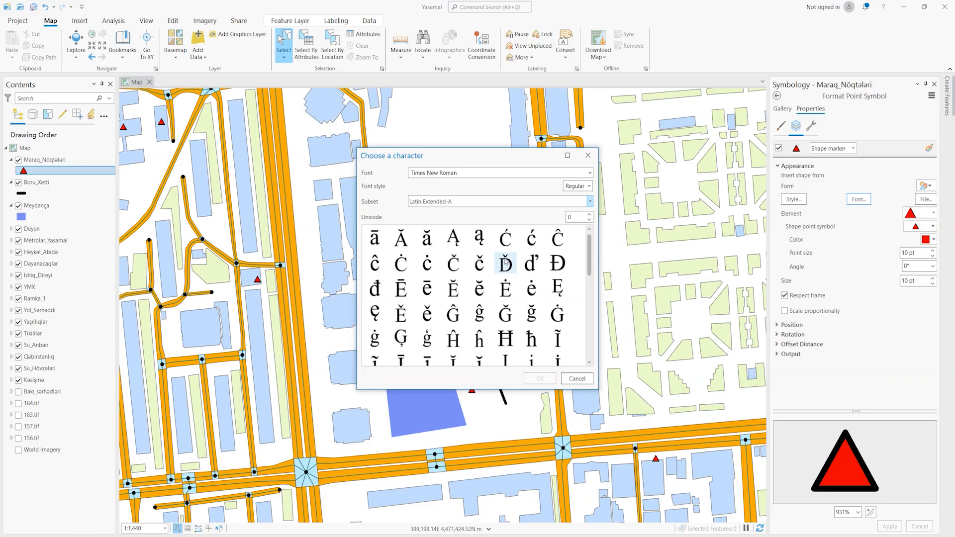
{"action": "mouse_move", "coordinate": [589, 257]}
{"action": "left_mouse_down"}
{"action": "mouse_move", "coordinate": [591, 354]}
{"action": "mouse_move", "coordinate": [593, 243]}
{"action": "left_mouse_up"}
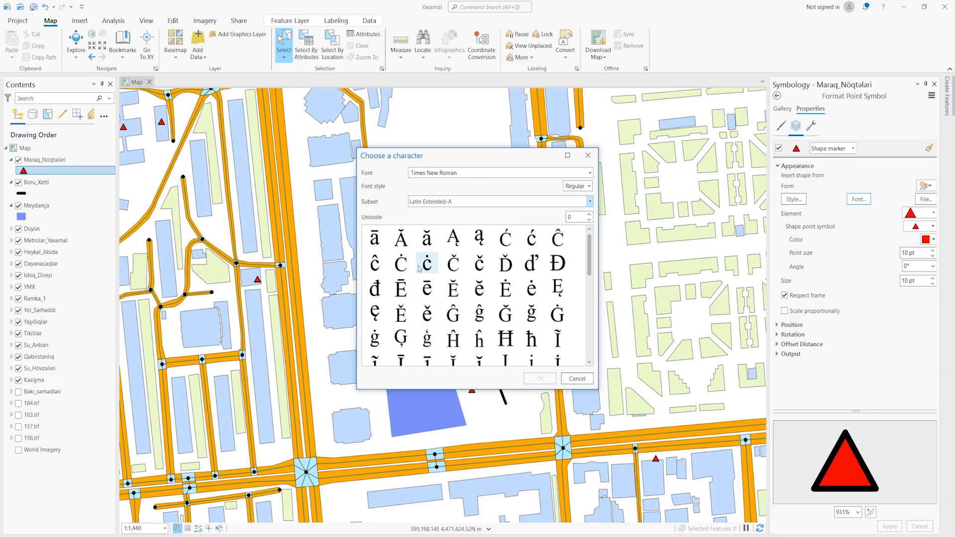
{"action": "left_click", "coordinate": [588, 156]}
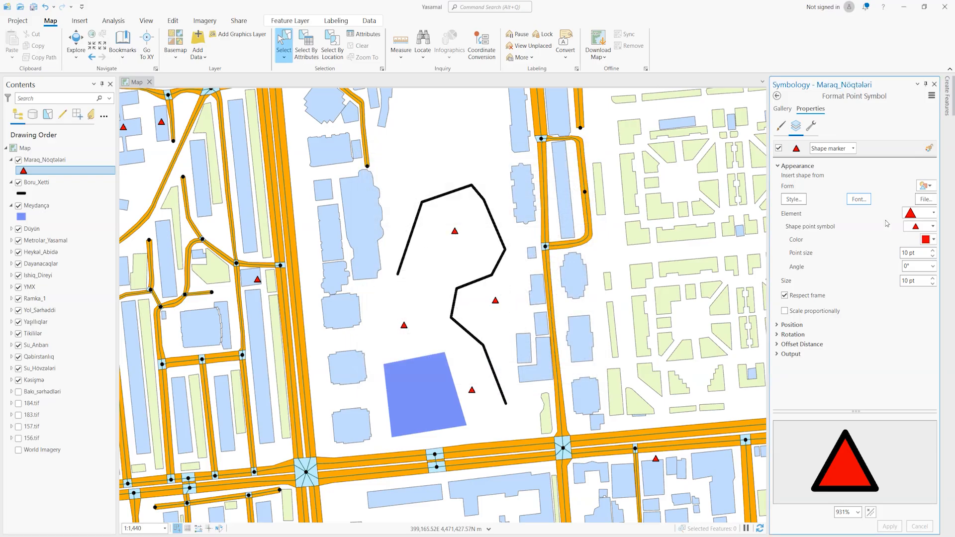
Step: Insert the Times New Roman letter A from the Basic Latin subset as the marker shape and apply it to the points
{"action": "left_click", "coordinate": [861, 201]}
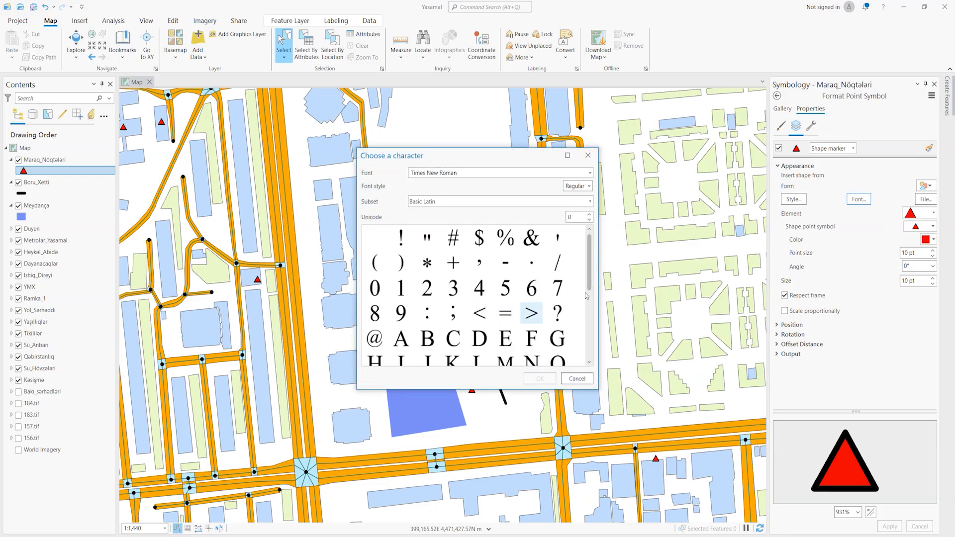
{"action": "left_click_drag", "start_coordinate": [588, 280], "coordinate": [590, 306]}
{"action": "left_click", "coordinate": [401, 284]}
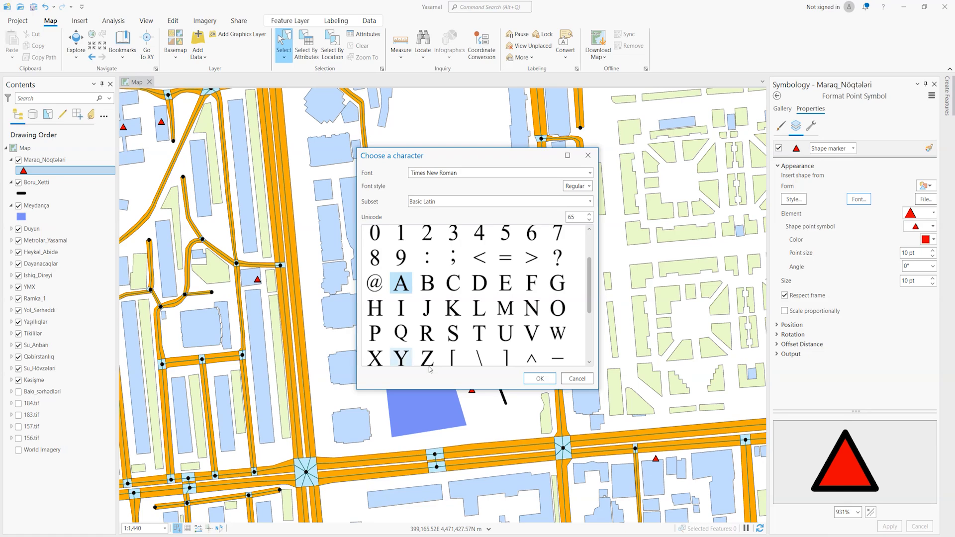
{"action": "left_click", "coordinate": [540, 378]}
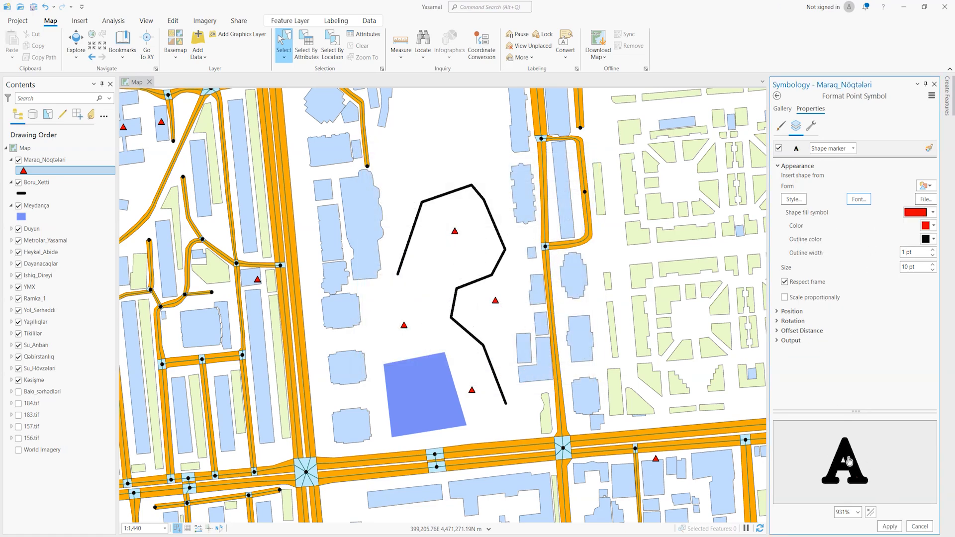
{"action": "left_click", "coordinate": [890, 526]}
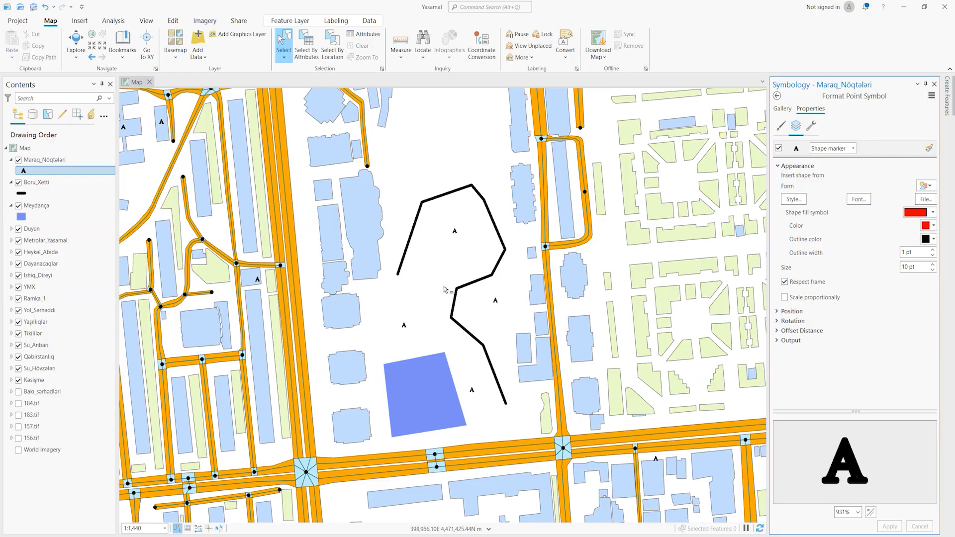
Step: Try the circled number 1 form for the marker, and apply the plain circle form to the points
{"action": "left_click", "coordinate": [925, 186]}
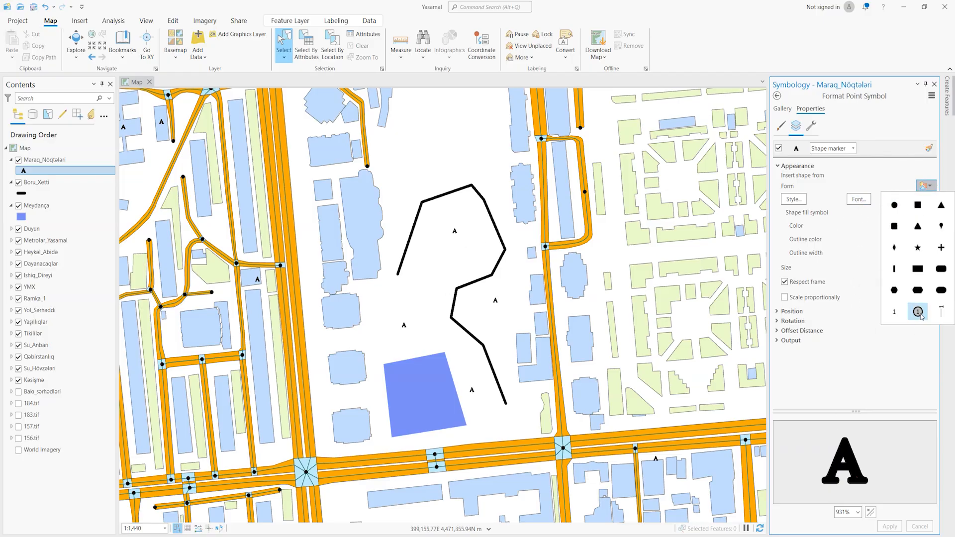
{"action": "left_click", "coordinate": [919, 312]}
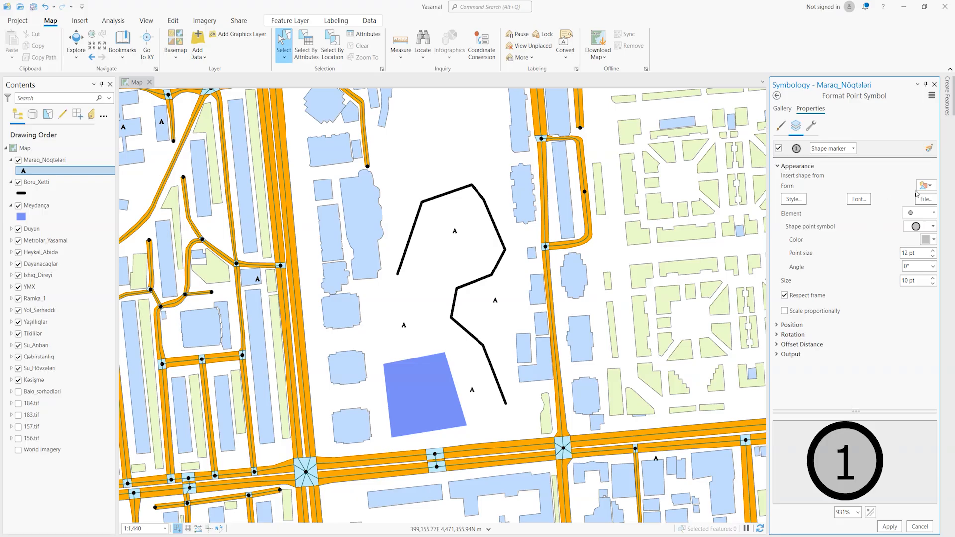
{"action": "left_click", "coordinate": [925, 186]}
{"action": "left_click", "coordinate": [891, 204]}
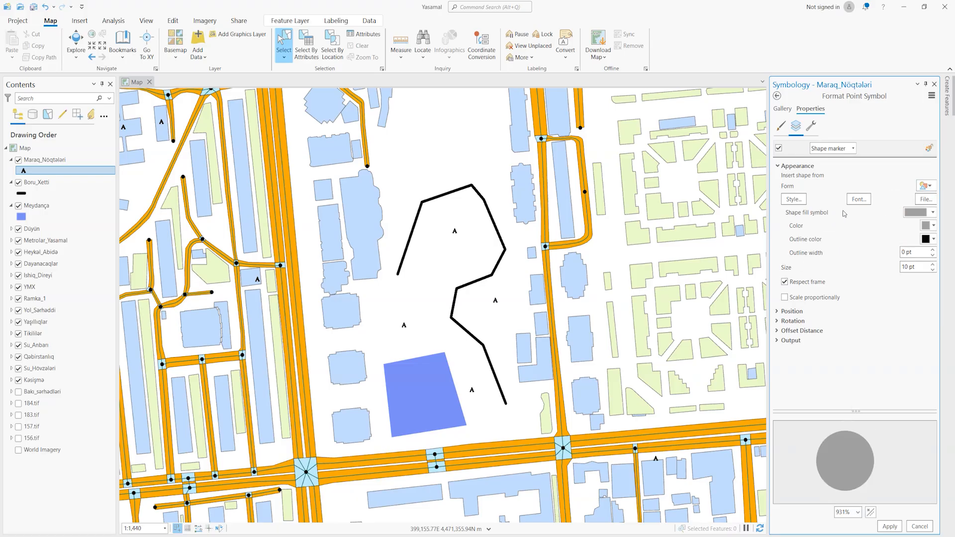
{"action": "left_click", "coordinate": [859, 199]}
{"action": "left_click", "coordinate": [588, 158]}
{"action": "left_click", "coordinate": [891, 526]}
Step: Open the vector file browser for inserting a shape and close it without choosing a file
{"action": "left_click", "coordinate": [926, 199]}
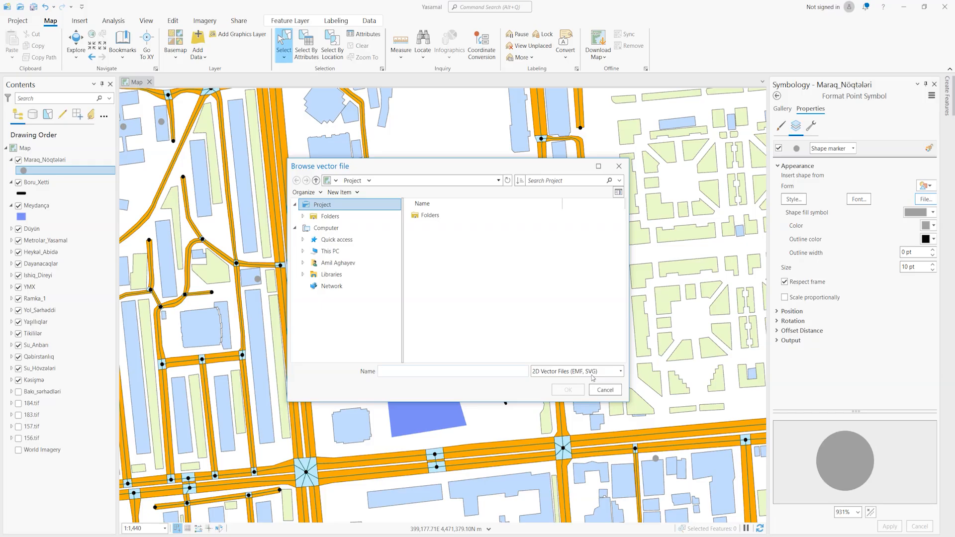
{"action": "left_click", "coordinate": [619, 166]}
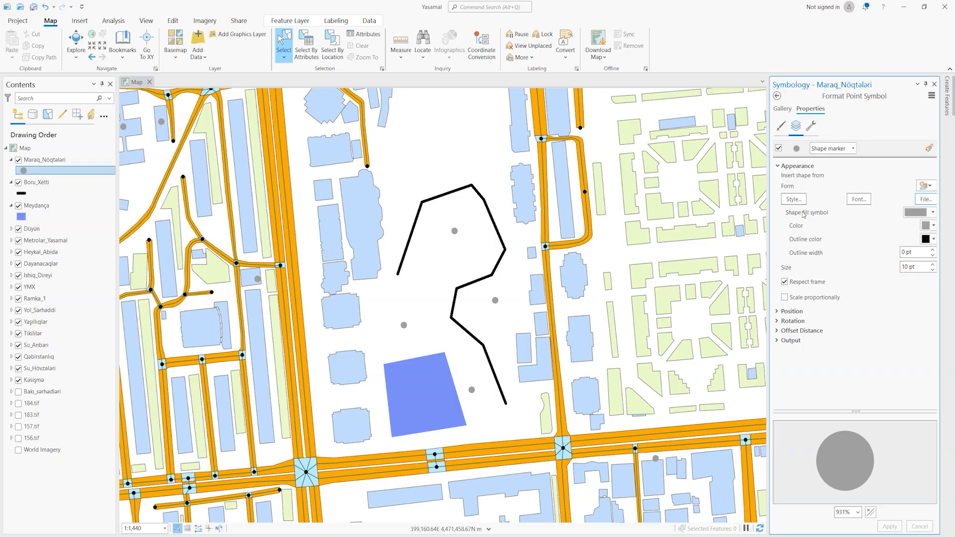
Step: Fill the circle marker with the circular gradient polygon symbol, using red for the centre and blue for the outer edge
{"action": "left_click", "coordinate": [929, 214]}
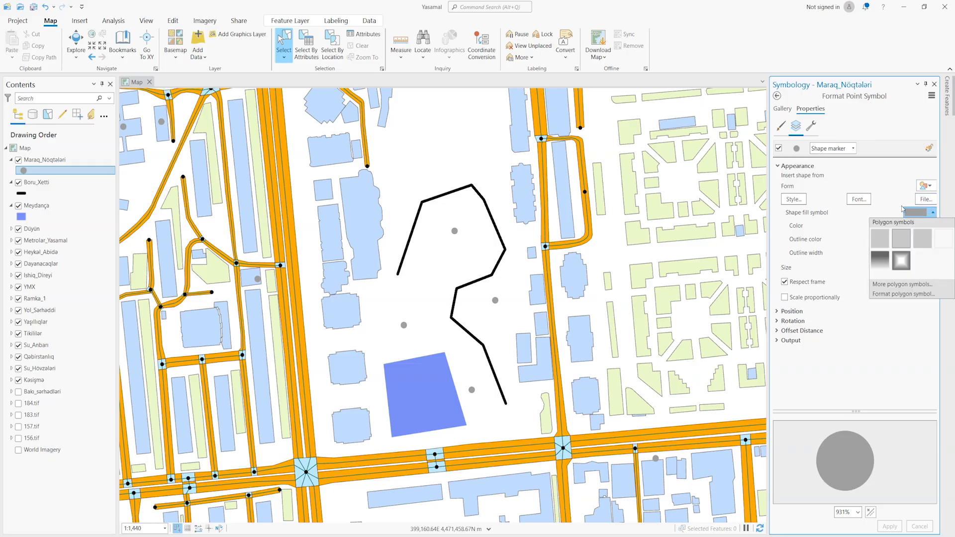
{"action": "left_click", "coordinate": [904, 265]}
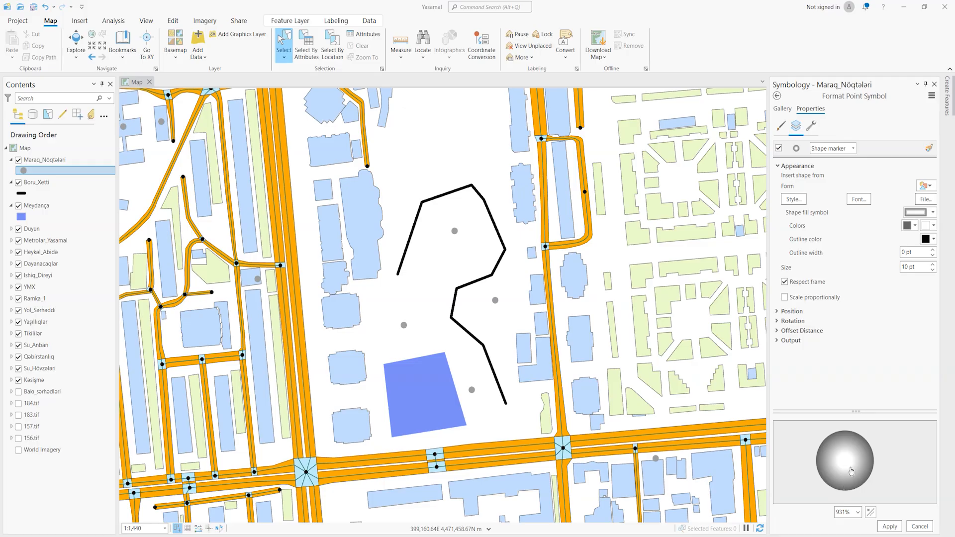
{"action": "left_click", "coordinate": [928, 226]}
{"action": "left_click", "coordinate": [849, 278]}
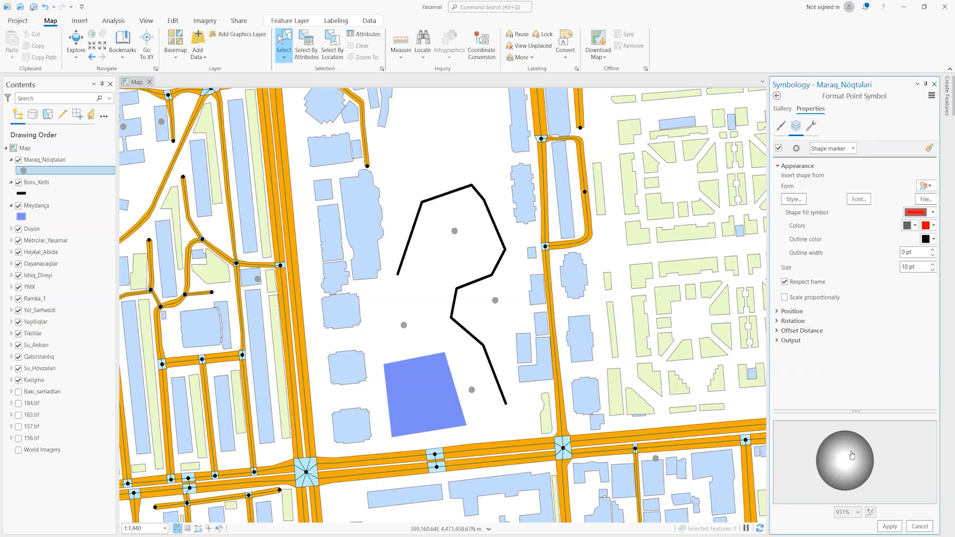
{"action": "left_click", "coordinate": [913, 227]}
{"action": "left_click", "coordinate": [914, 227]}
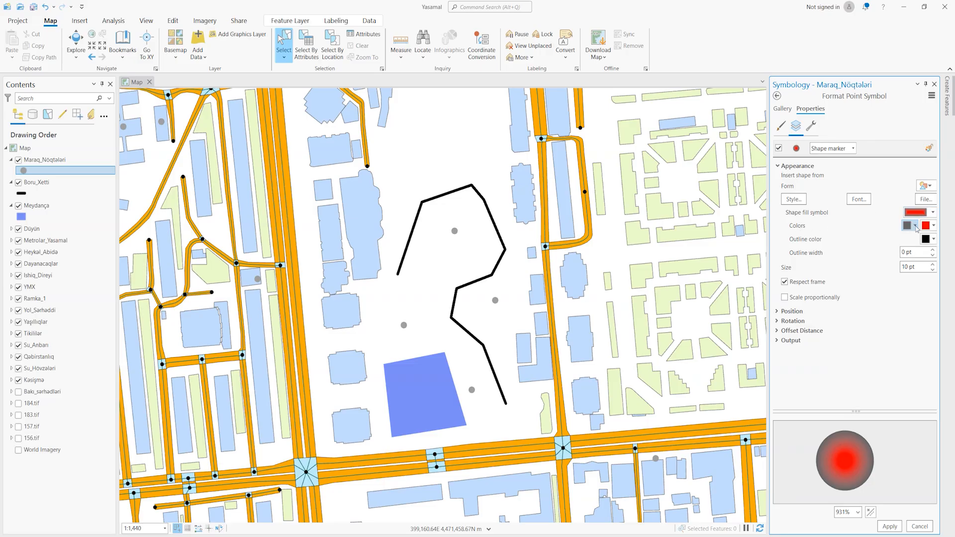
{"action": "left_click", "coordinate": [914, 227]}
{"action": "left_click", "coordinate": [924, 281]}
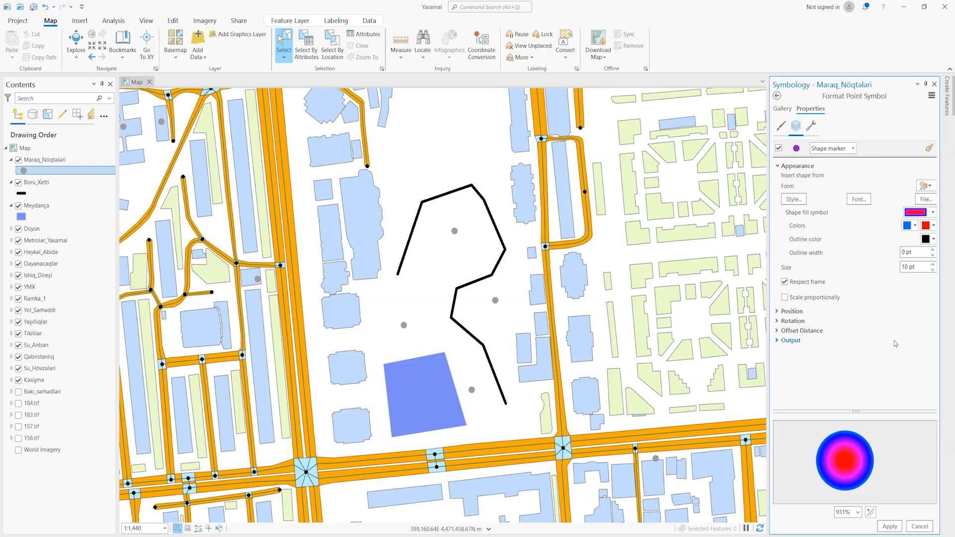
Step: Give the circle marker a magenta outline, trying a width of 4 pt before setting it to 1 pt
{"action": "left_click", "coordinate": [928, 240]}
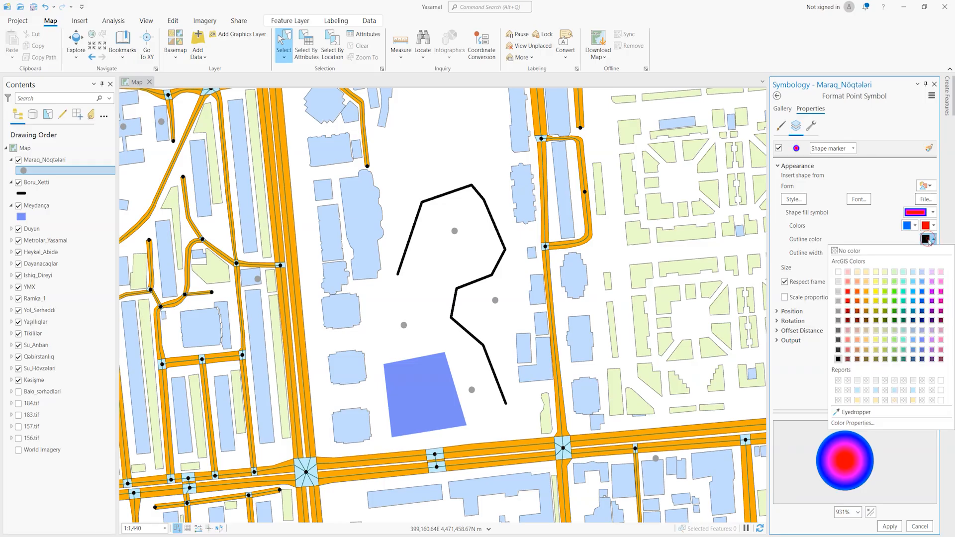
{"action": "left_click", "coordinate": [940, 292]}
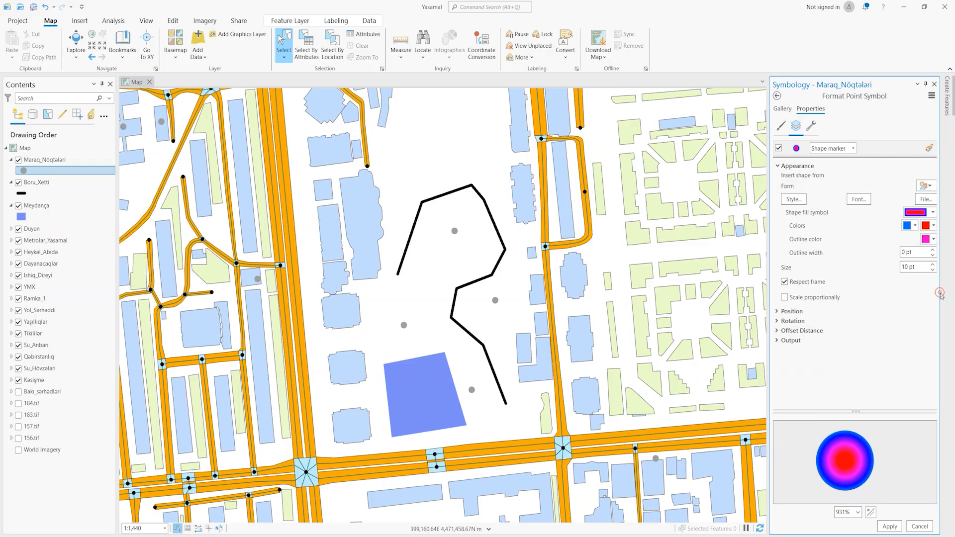
{"action": "double_click", "coordinate": [907, 253]}
{"action": "type", "text": "4"}
{"action": "left_click", "coordinate": [905, 332]}
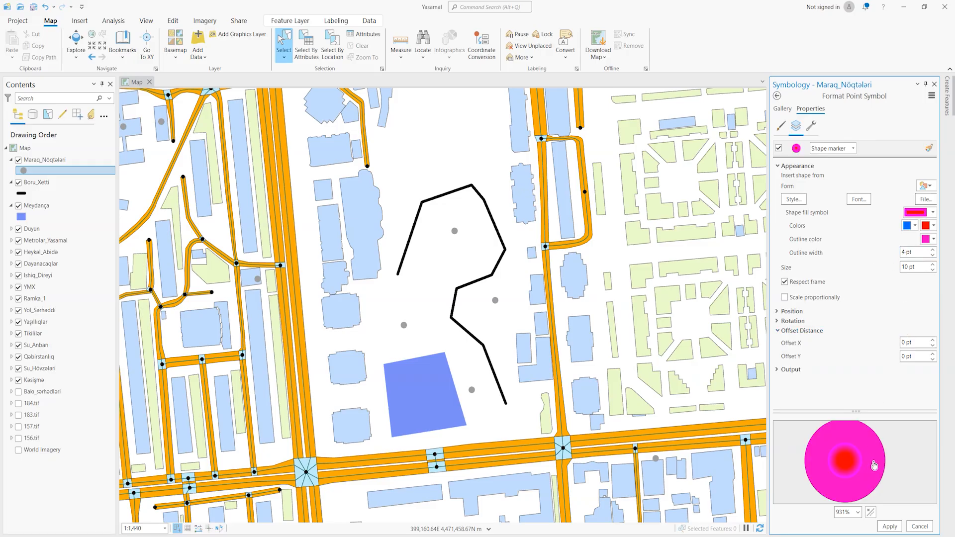
{"action": "double_click", "coordinate": [904, 253]}
{"action": "double_click", "coordinate": [904, 252]}
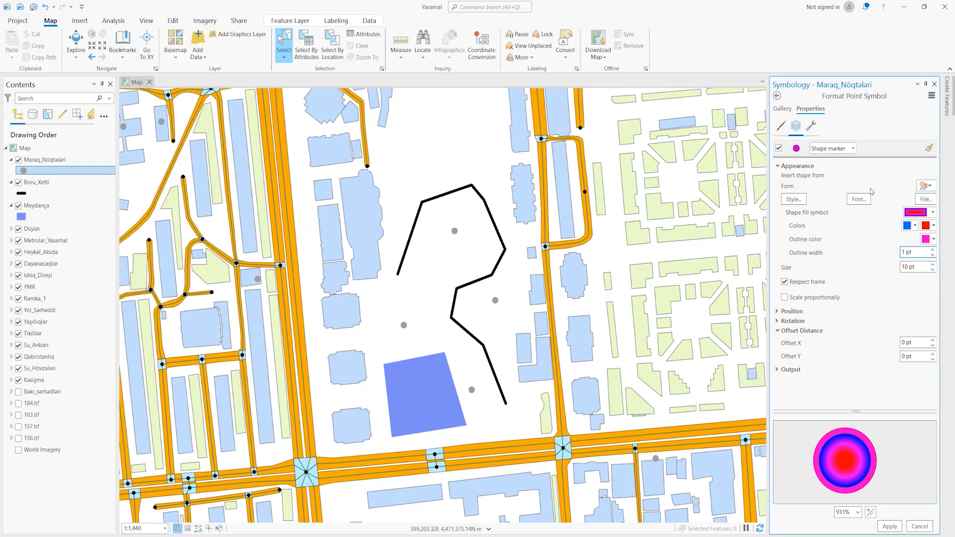
Step: Choose the centred anchor point preset for the marker and apply the gradient circle symbol to the points
{"action": "left_click", "coordinate": [779, 168]}
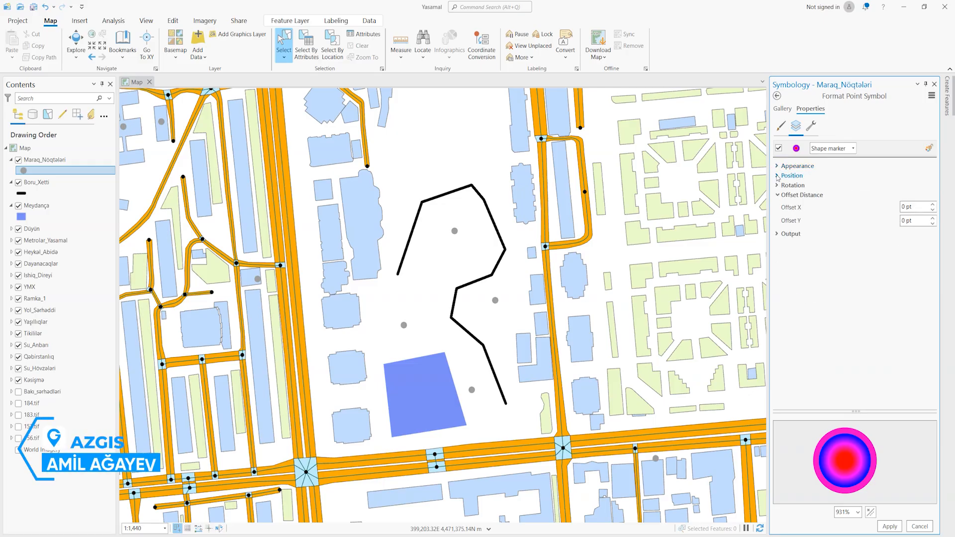
{"action": "left_click", "coordinate": [779, 177]}
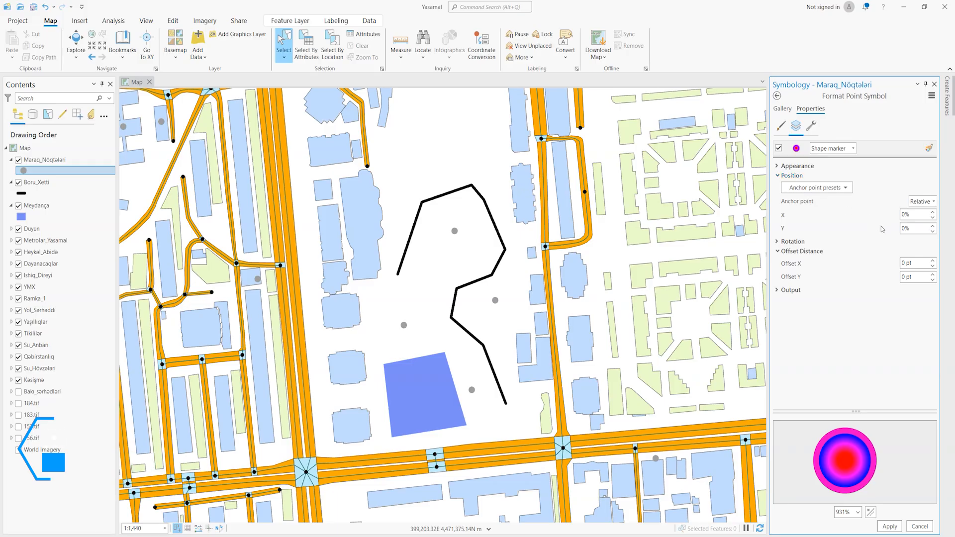
{"action": "left_click", "coordinate": [845, 189]}
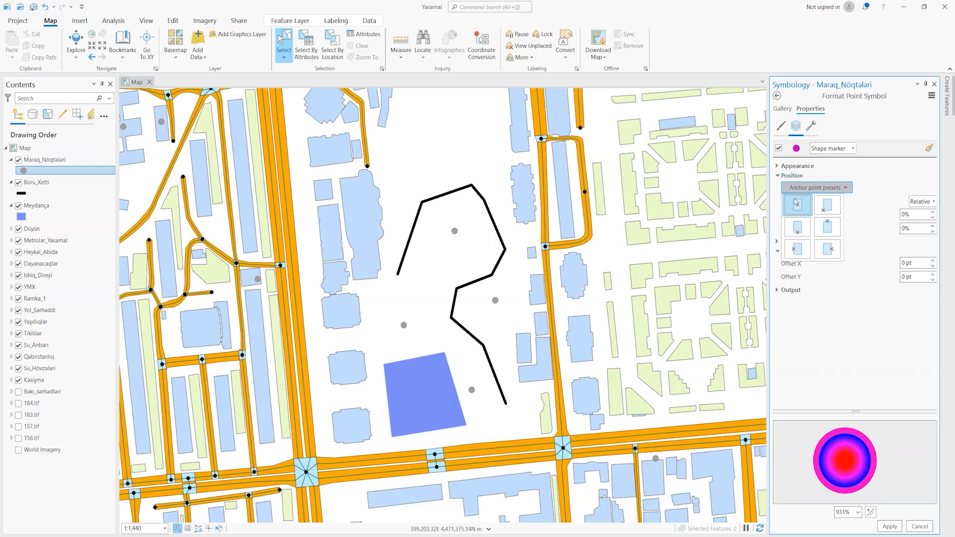
{"action": "left_click", "coordinate": [890, 527]}
{"action": "left_click", "coordinate": [890, 527]}
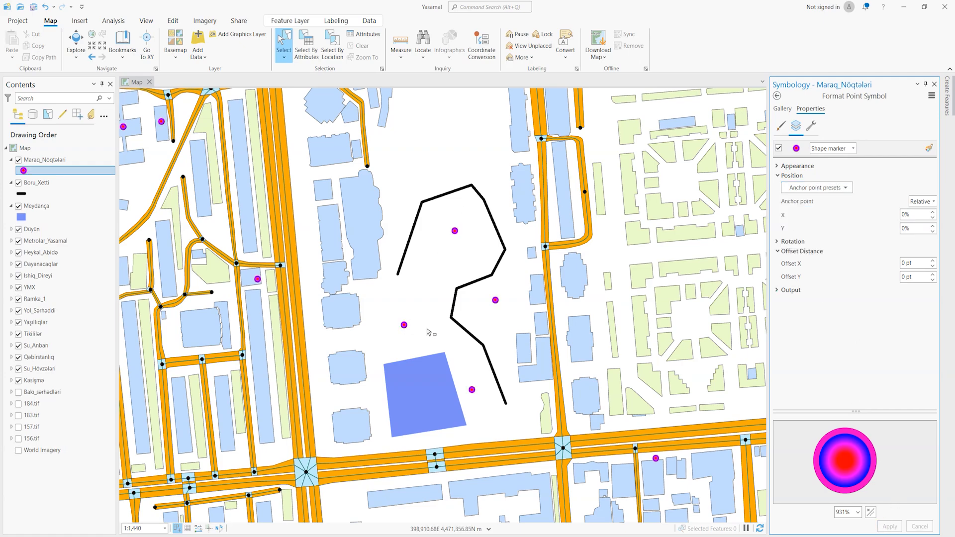
Step: Show the anchor point in the symbol preview while trying a relative X anchor of -1% and setting it back to 0%
{"action": "left_click", "coordinate": [841, 188]}
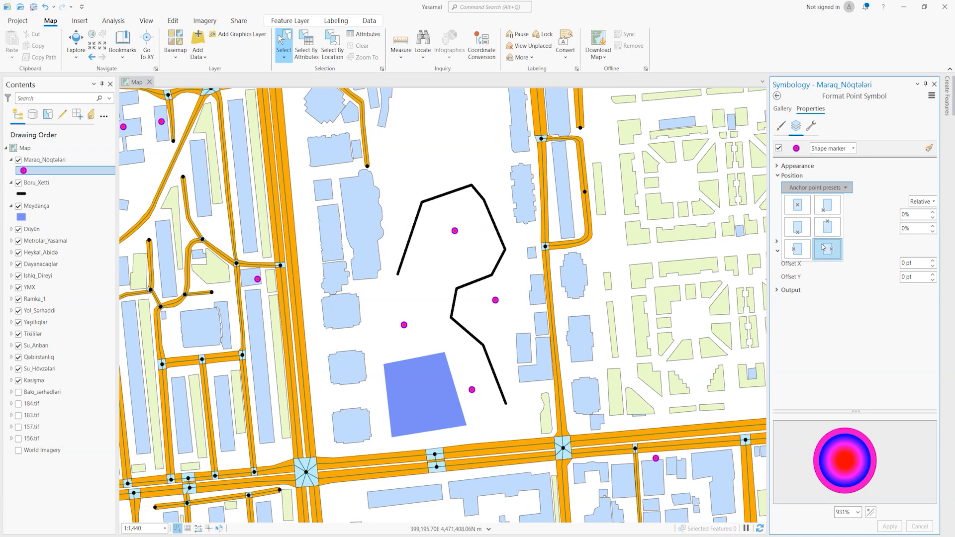
{"action": "left_click", "coordinate": [871, 187]}
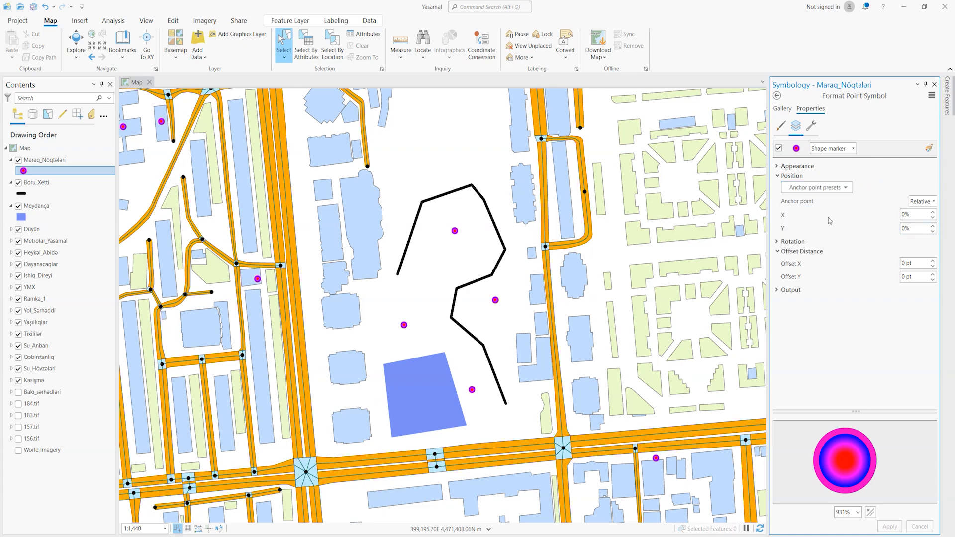
{"action": "left_click", "coordinate": [932, 218]}
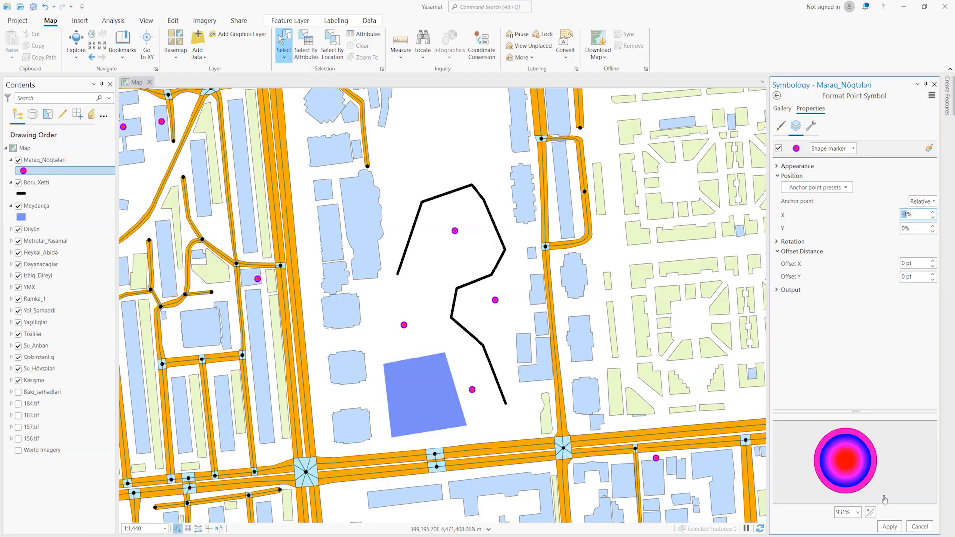
{"action": "left_click", "coordinate": [871, 513]}
{"action": "left_click", "coordinate": [932, 213]}
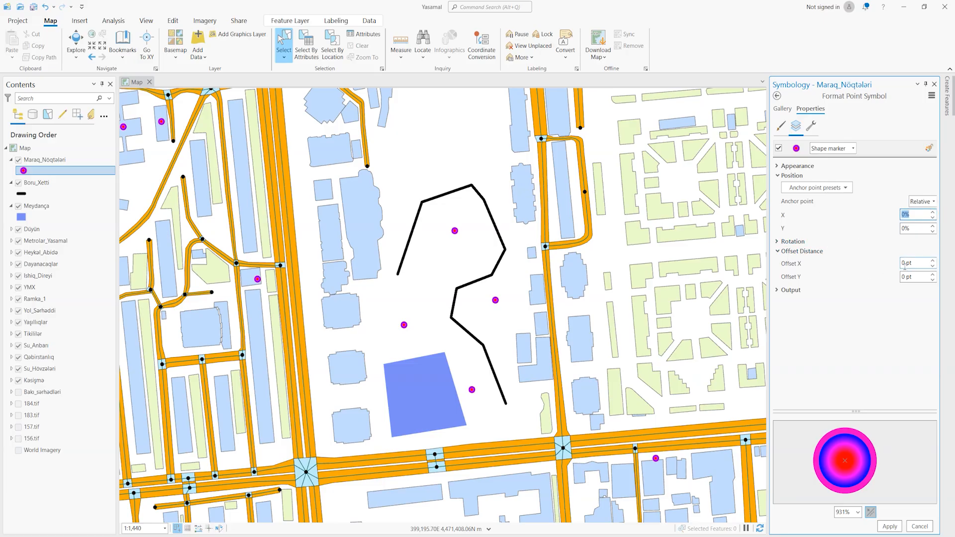
Step: Try an X offset distance of 2 pt for the circle marker and set it back to 0 pt
{"action": "type", "text": "2"}
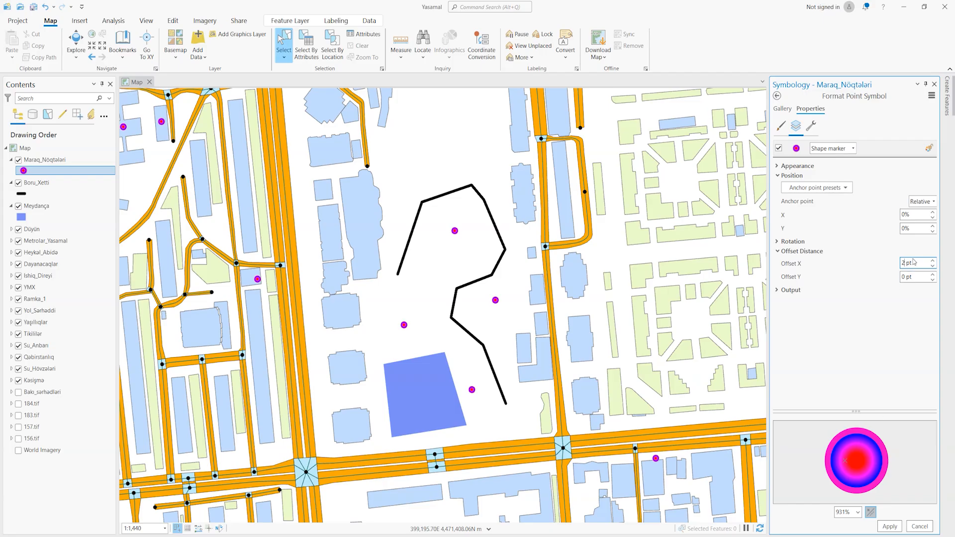
{"action": "type", "text": "="}
{"action": "type", "text": "0"}
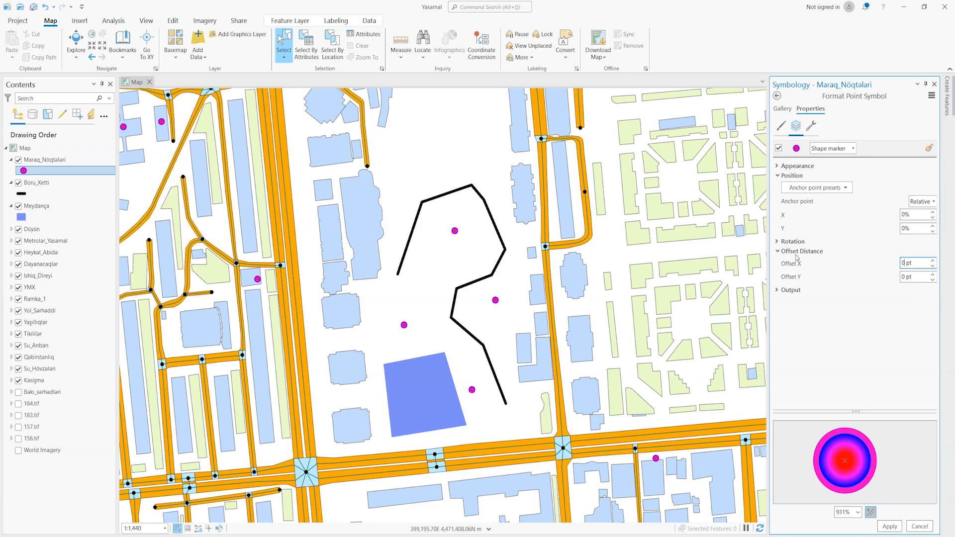
Step: Review the marker's rotation settings and the general appearance and halo properties of the point symbol
{"action": "left_click", "coordinate": [778, 175]}
{"action": "left_click", "coordinate": [778, 185]}
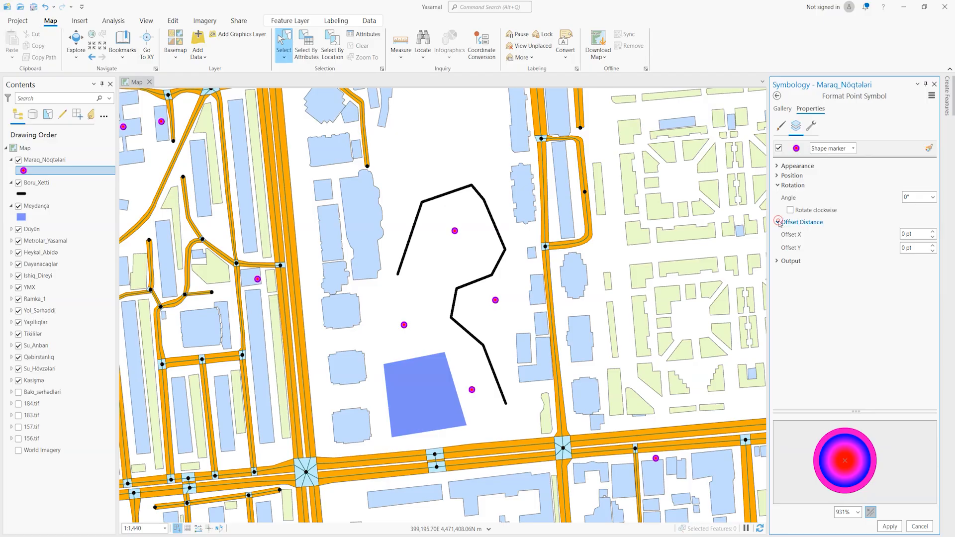
{"action": "left_click", "coordinate": [779, 222]}
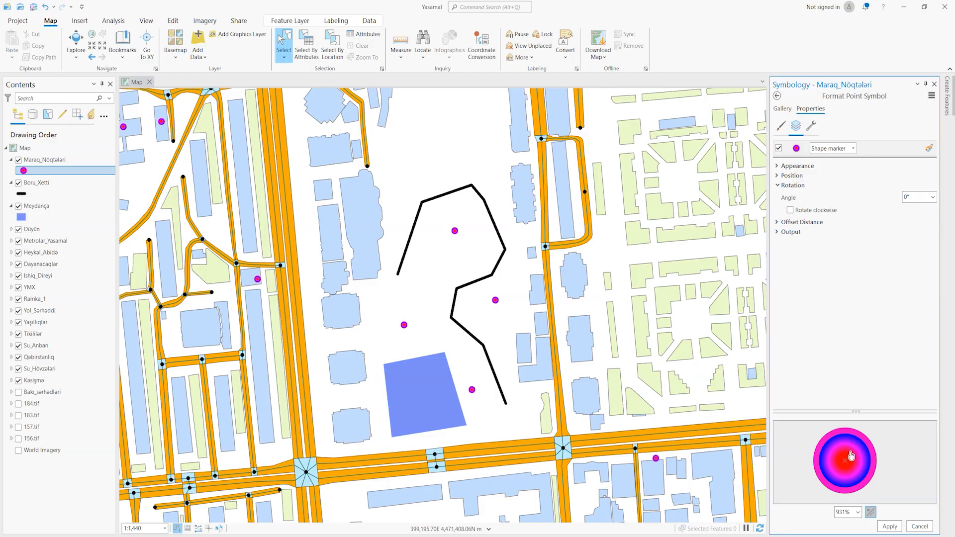
{"action": "left_click", "coordinate": [782, 126]}
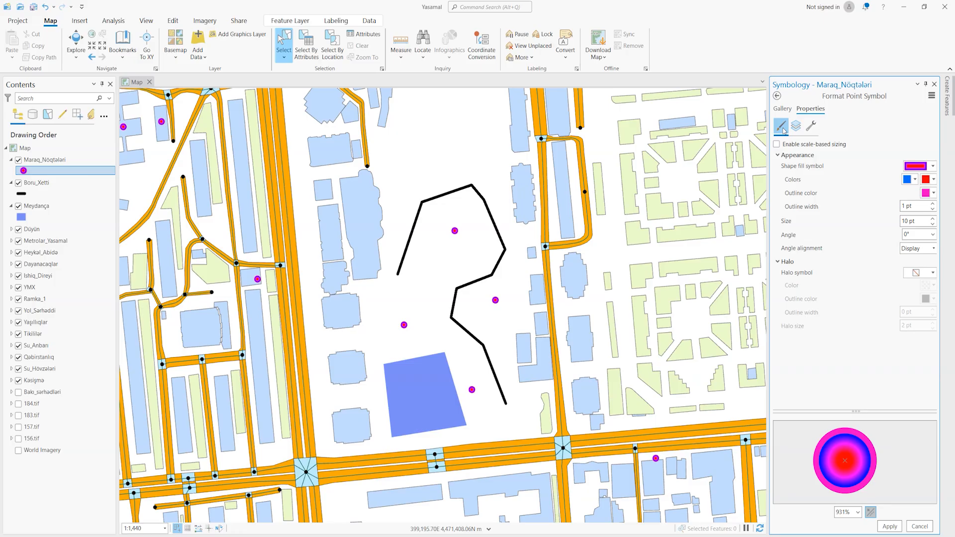
{"action": "left_click", "coordinate": [796, 126]}
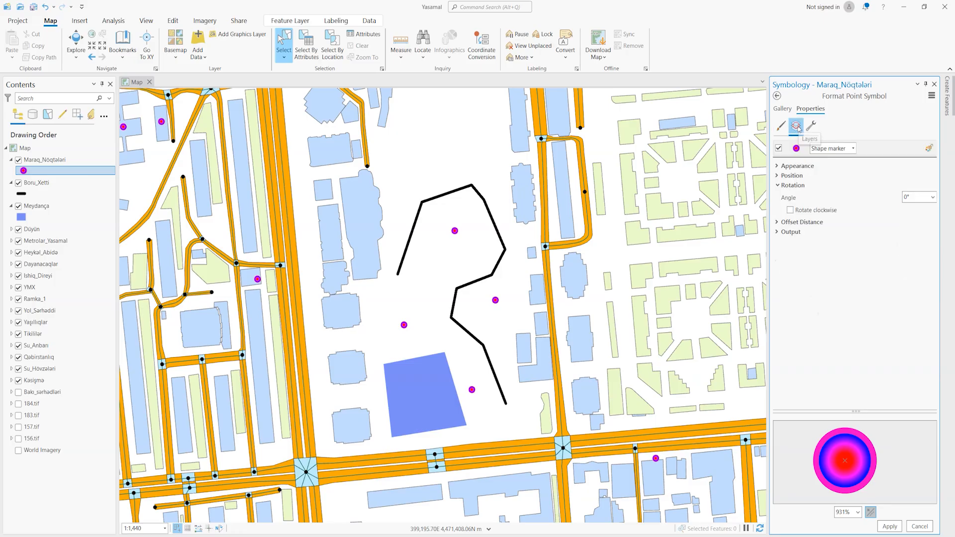
Step: Replace the circle marker's shape with the red triangle with a black outline from the style shapes
{"action": "left_click", "coordinate": [779, 167]}
{"action": "left_click", "coordinate": [794, 199]}
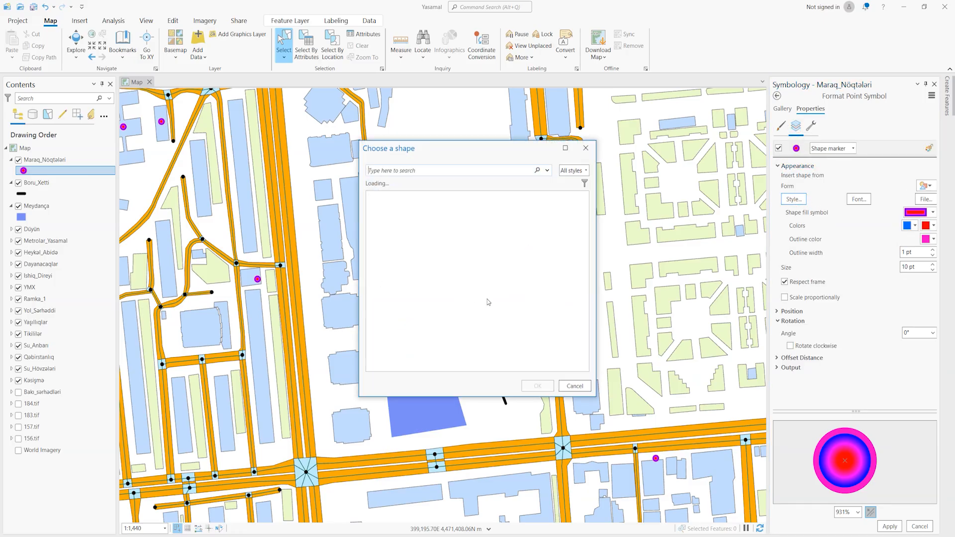
{"action": "left_click", "coordinate": [422, 344]}
{"action": "left_click", "coordinate": [537, 387]}
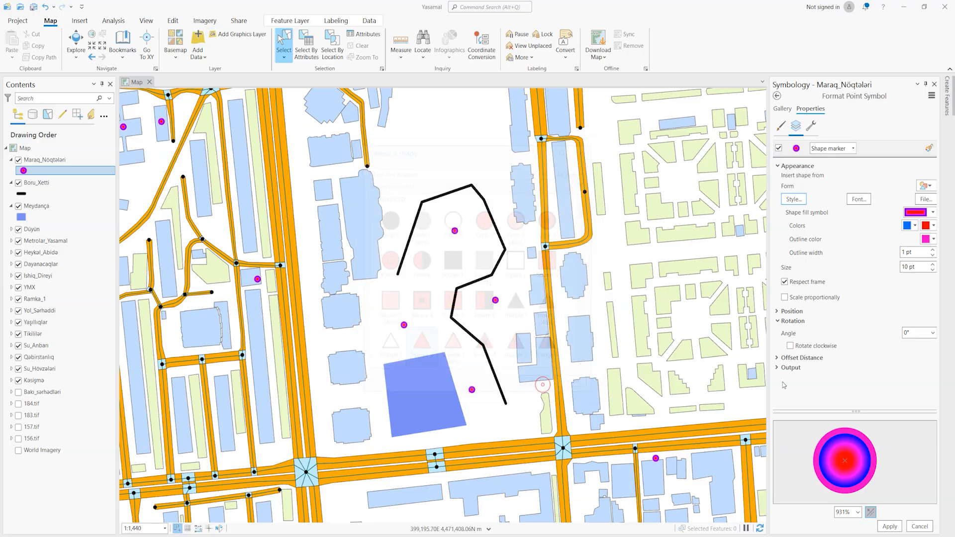
{"action": "left_click", "coordinate": [780, 167]}
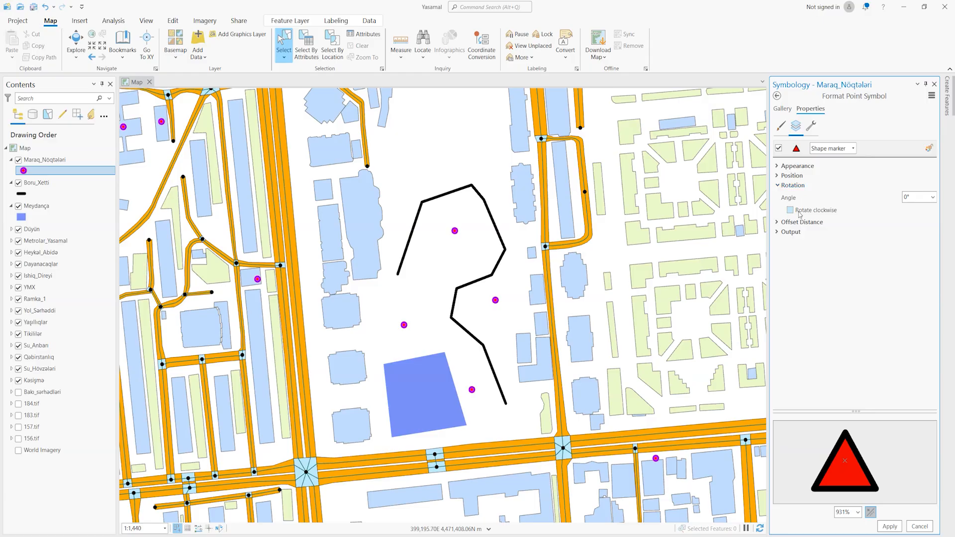
Step: Try rotating the triangle marker by 15°, switch clockwise rotation on and off, and set the angle back to 0°
{"action": "left_click", "coordinate": [933, 197]}
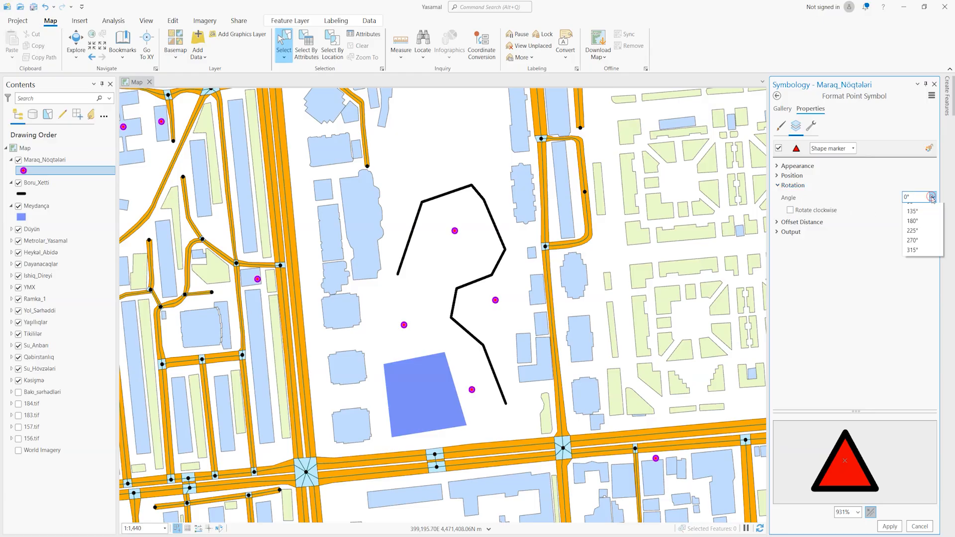
{"action": "left_click_drag", "start_coordinate": [914, 198], "coordinate": [876, 198]}
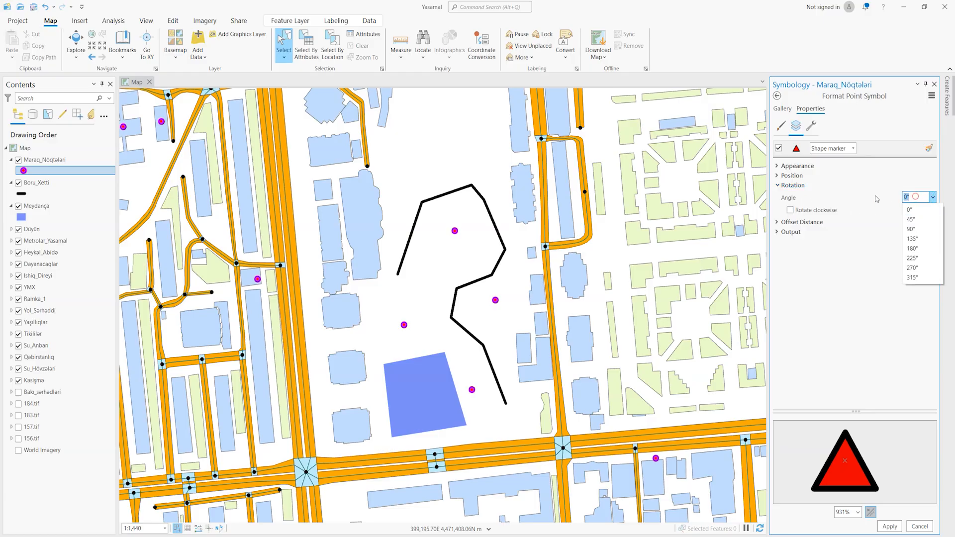
{"action": "type", "text": "15"}
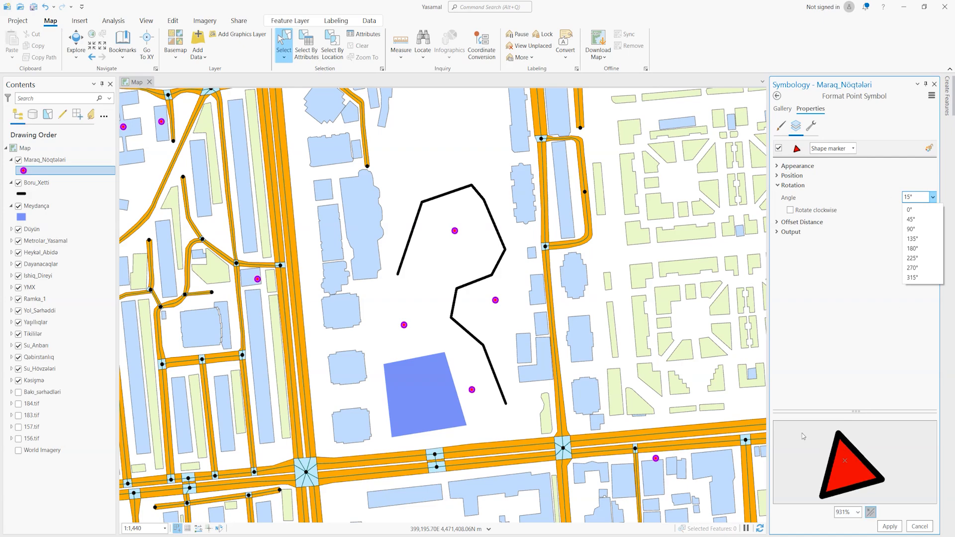
{"action": "left_click", "coordinate": [791, 211]}
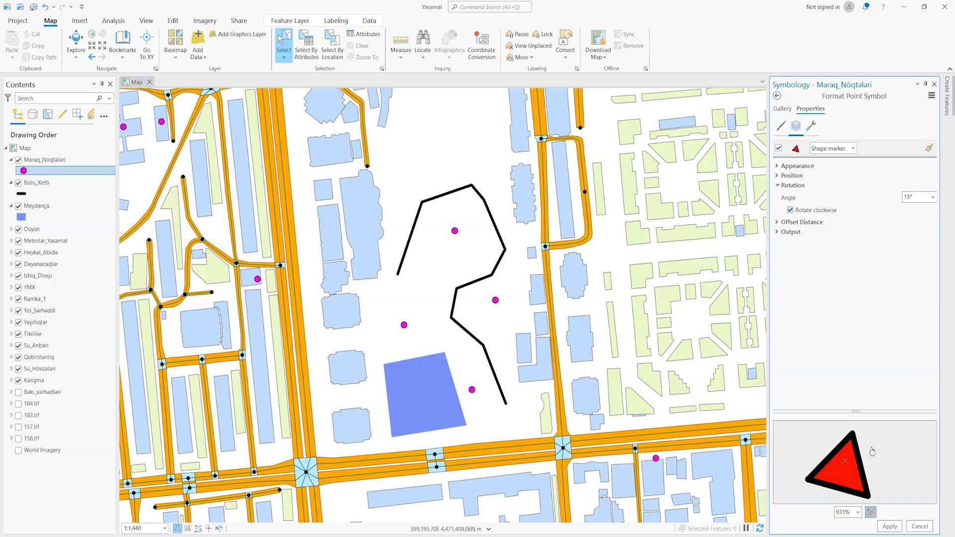
{"action": "left_click", "coordinate": [791, 211]}
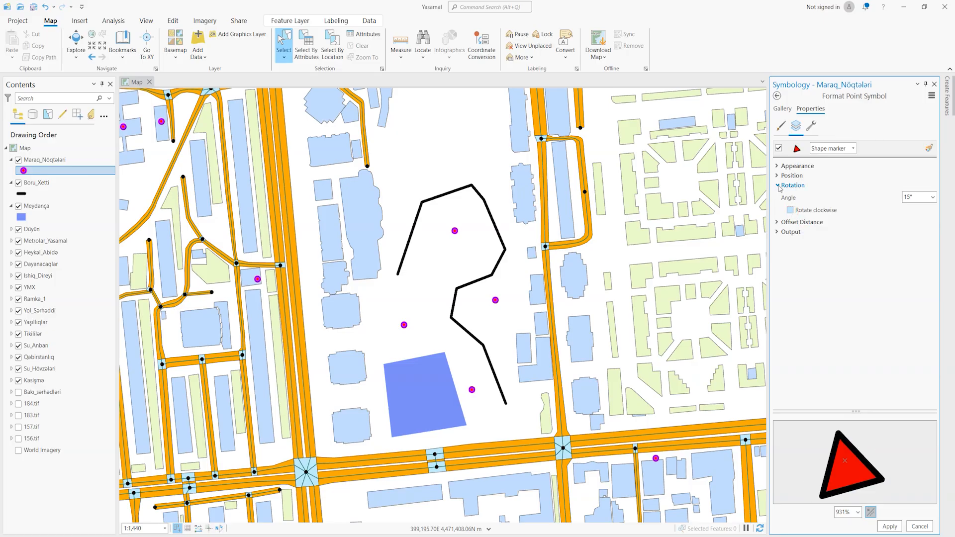
{"action": "left_click", "coordinate": [933, 197]}
{"action": "left_click", "coordinate": [914, 211]}
{"action": "left_click", "coordinate": [778, 186]}
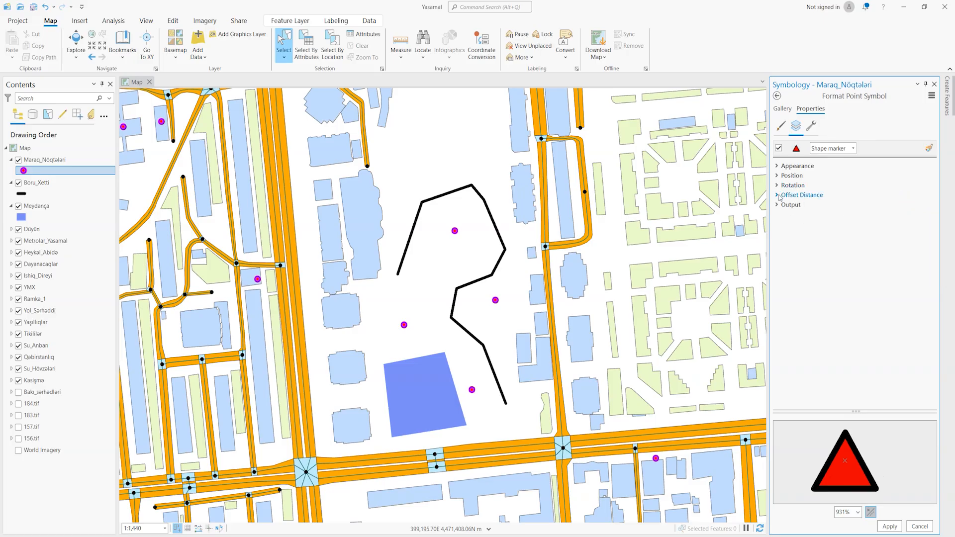
Step: Review the offset distance, output and appearance settings, and apply the red triangle symbol to the points
{"action": "left_click", "coordinate": [779, 195]}
{"action": "left_click", "coordinate": [778, 234]}
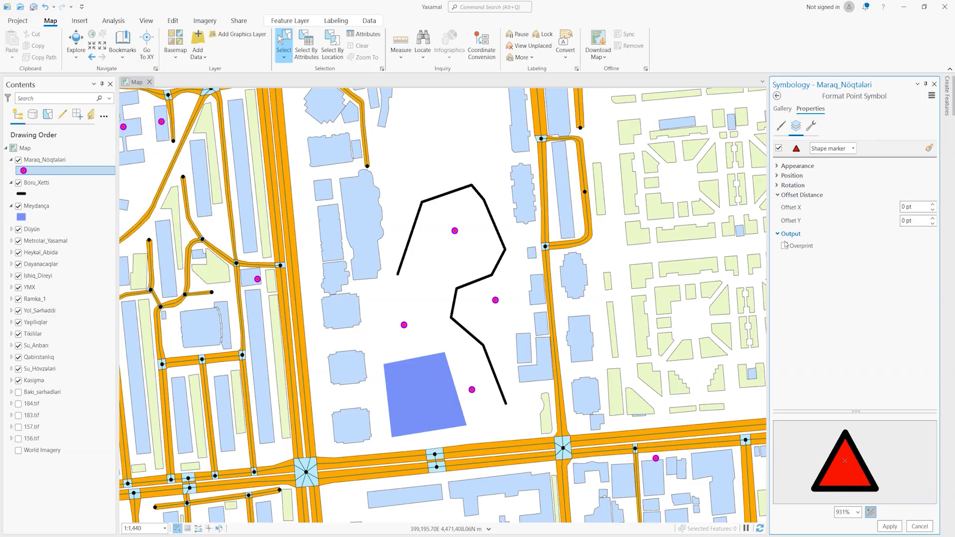
{"action": "left_click", "coordinate": [778, 196]}
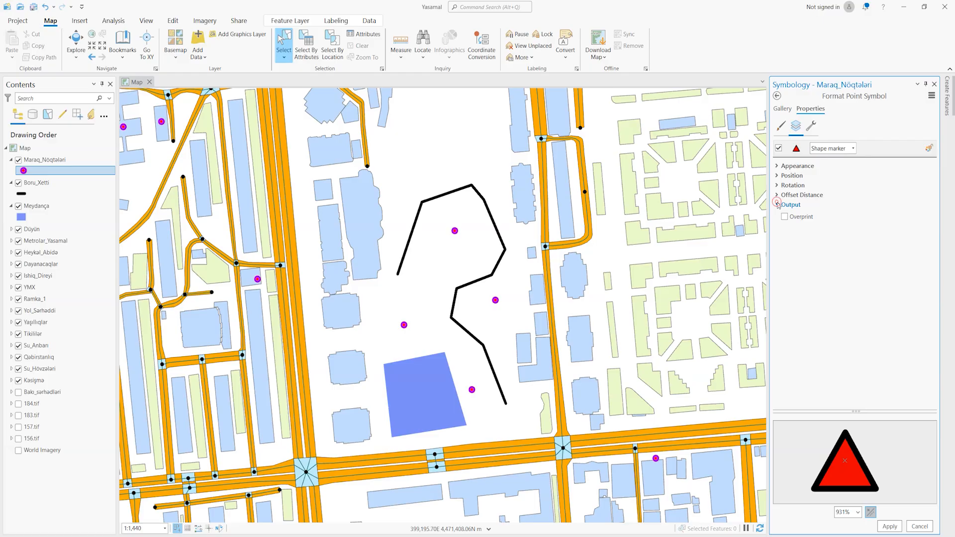
{"action": "left_click", "coordinate": [796, 206]}
{"action": "left_click", "coordinate": [777, 167]}
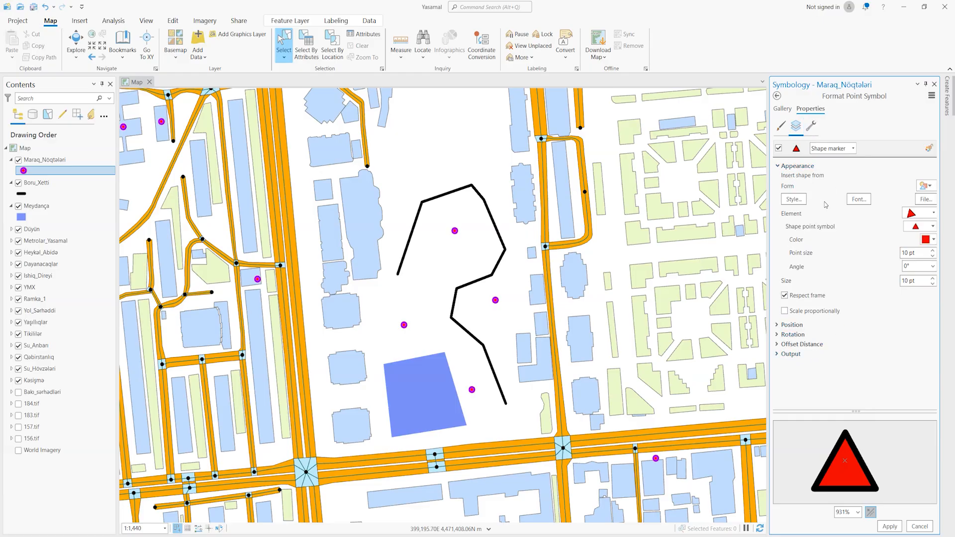
{"action": "left_click", "coordinate": [890, 526]}
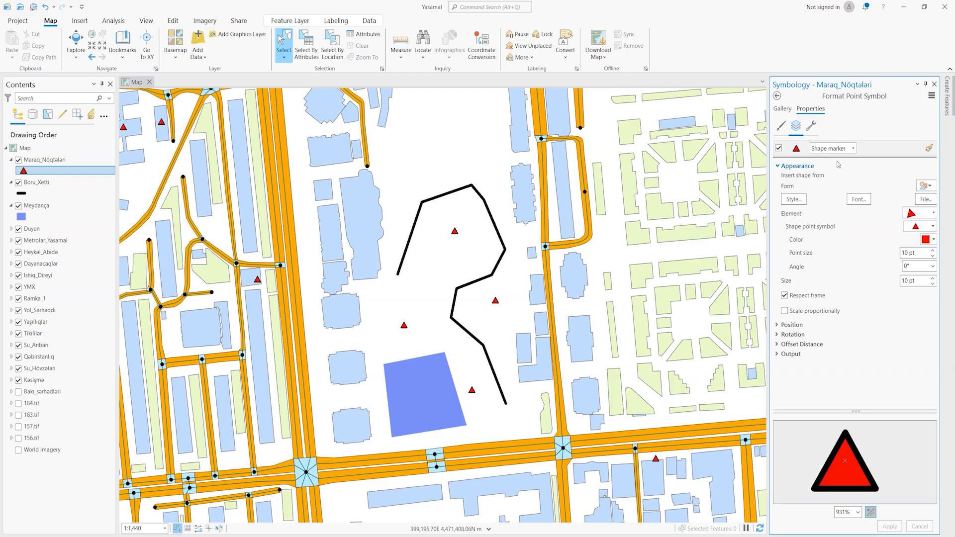
Step: Change the symbol layer from a shape marker to a picture marker and apply it to the points
{"action": "left_click", "coordinate": [854, 149]}
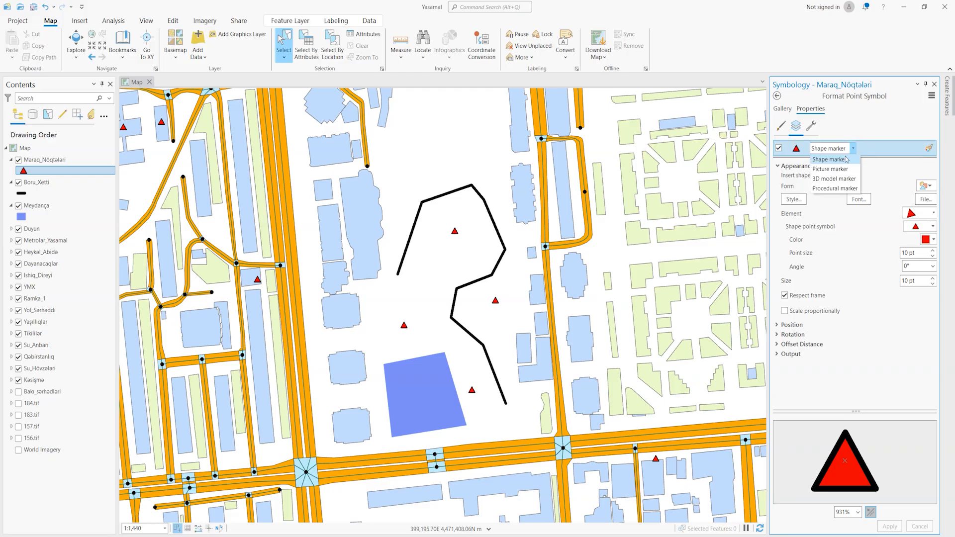
{"action": "left_click", "coordinate": [834, 169]}
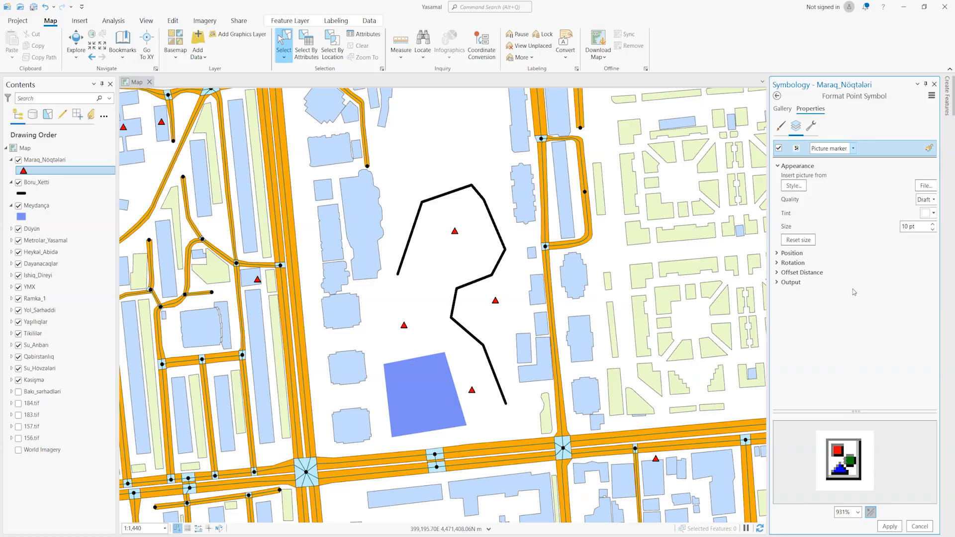
{"action": "left_click", "coordinate": [890, 526]}
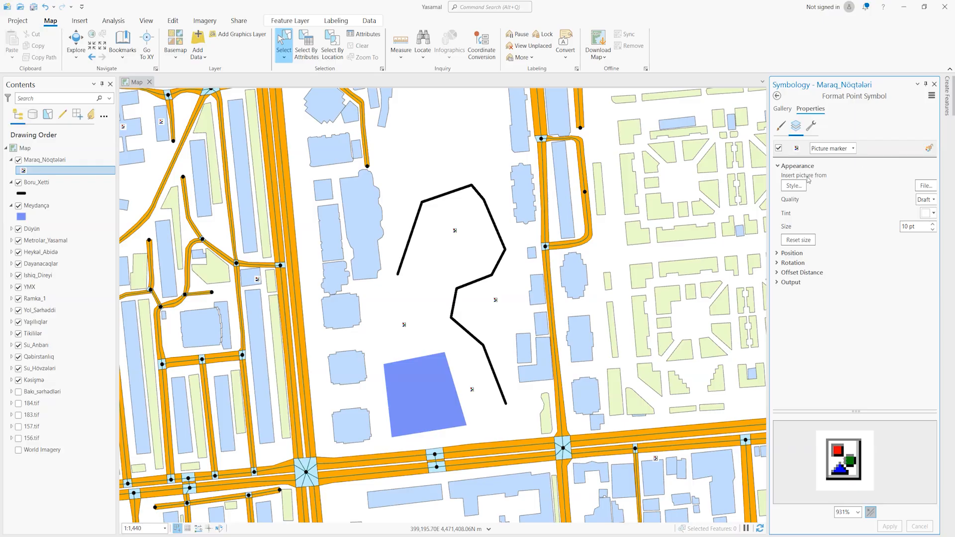
Step: Insert the animated Rainy picture from the style pictures as the point marker
{"action": "left_click", "coordinate": [787, 187]}
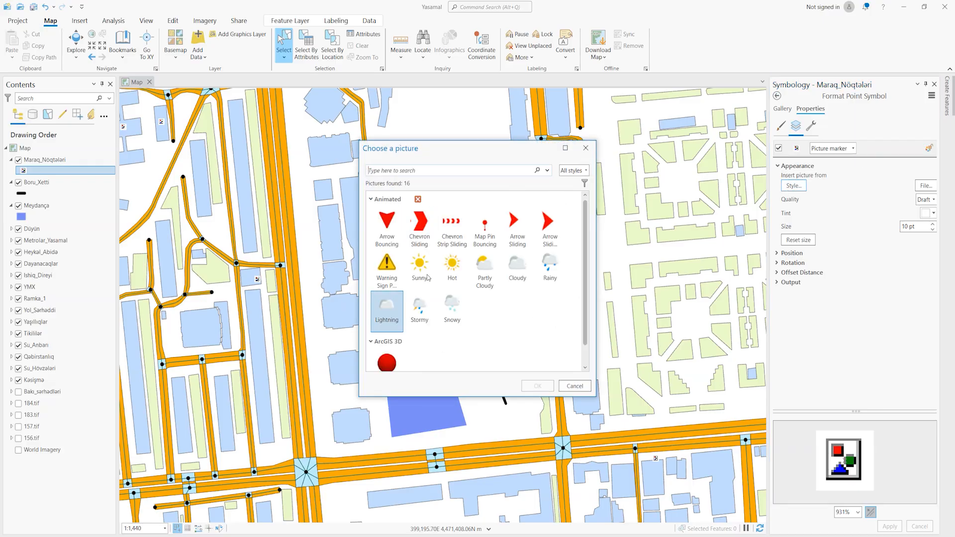
{"action": "left_click", "coordinate": [519, 281]}
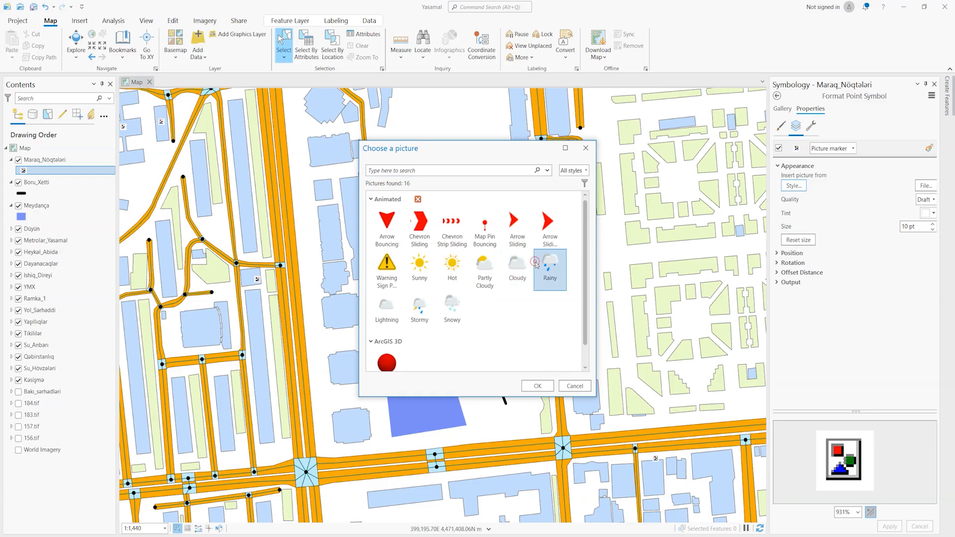
{"action": "left_click", "coordinate": [537, 387]}
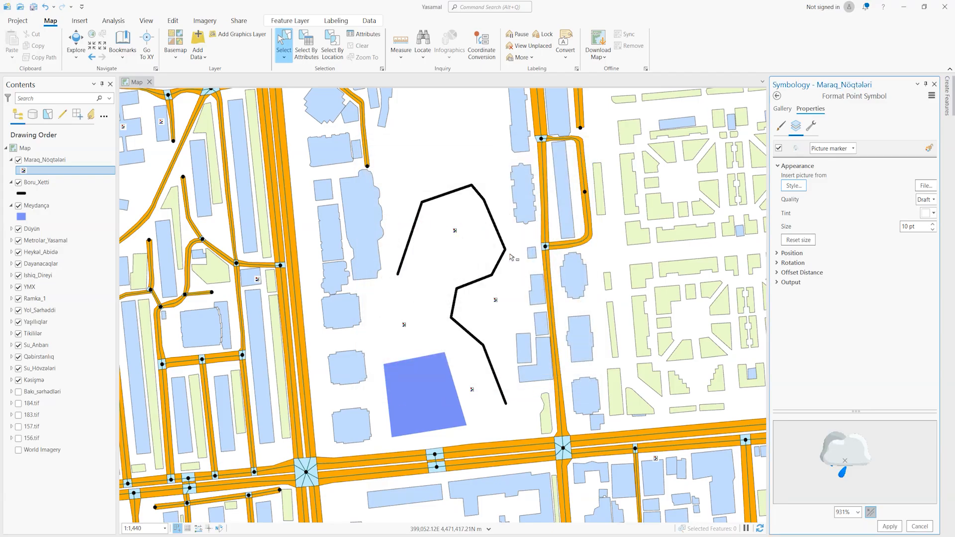
Step: Try a size of 30 pt for the Rainy picture marker, set it back to 10 pt and apply it to the points
{"action": "double_click", "coordinate": [905, 227]}
{"action": "type", "text": "30"}
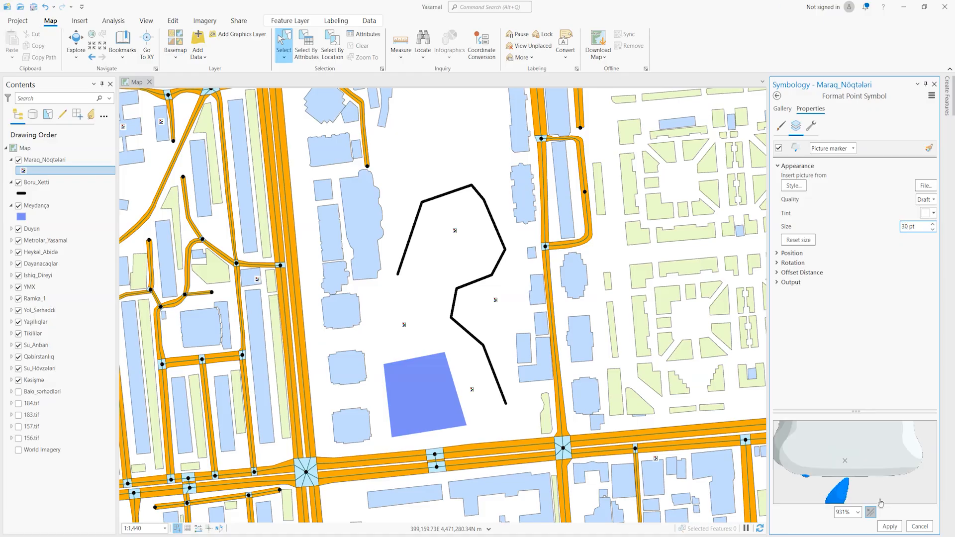
{"action": "left_click_drag", "start_coordinate": [905, 227], "coordinate": [895, 226]}
{"action": "left_click", "coordinate": [889, 526]}
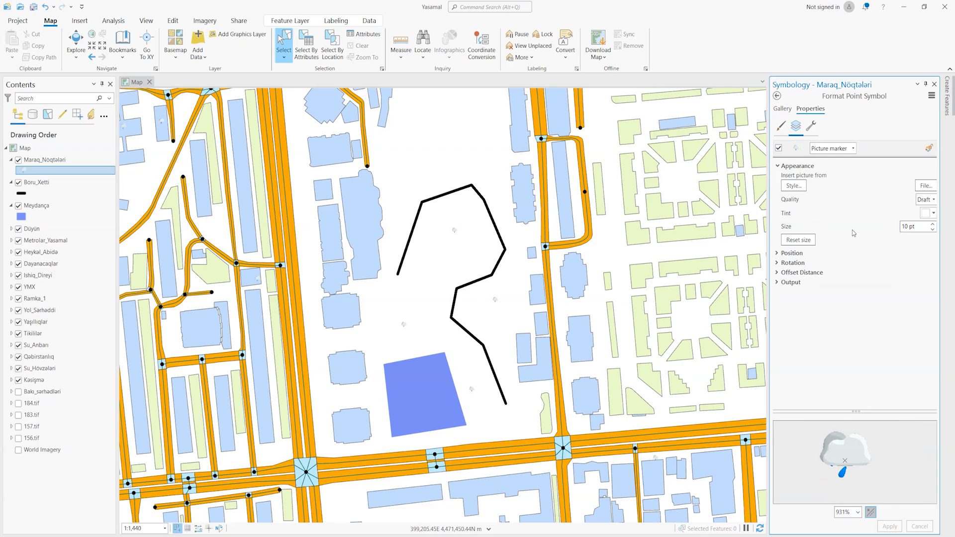
Step: Set the Rainy picture marker's size to 30 pt, apply it to the points and set the symbol preview zoom to 200%
{"action": "left_click_drag", "start_coordinate": [906, 228], "coordinate": [888, 231]}
{"action": "type", "text": "3"}
{"action": "left_click", "coordinate": [891, 527]}
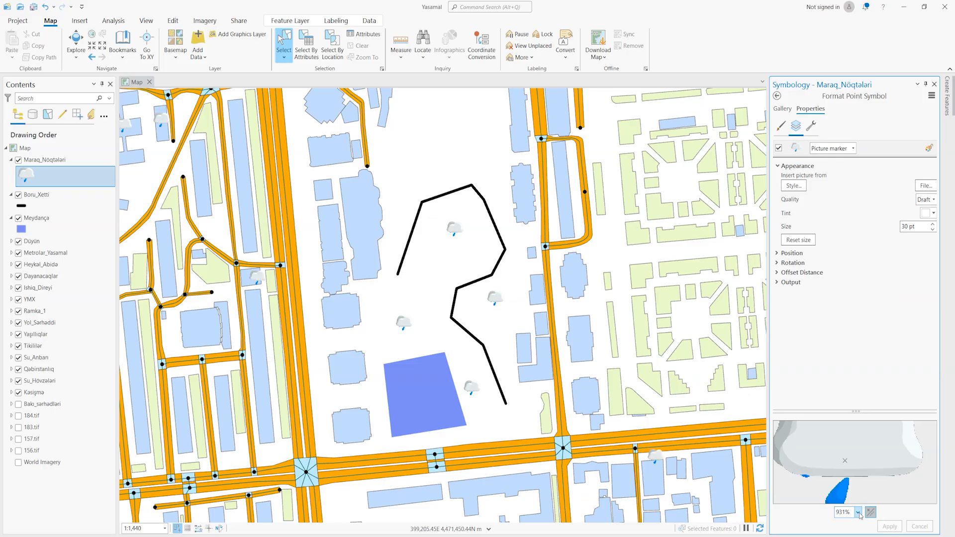
{"action": "left_click", "coordinate": [859, 513]}
{"action": "left_click", "coordinate": [854, 495]}
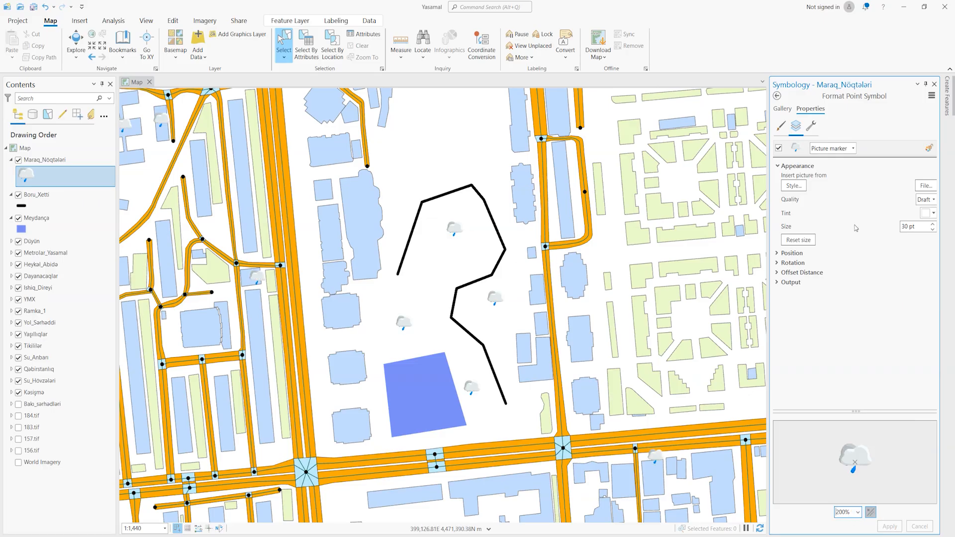
Step: Look through the style pictures and the picture files available for the marker without inserting one
{"action": "left_click", "coordinate": [794, 186]}
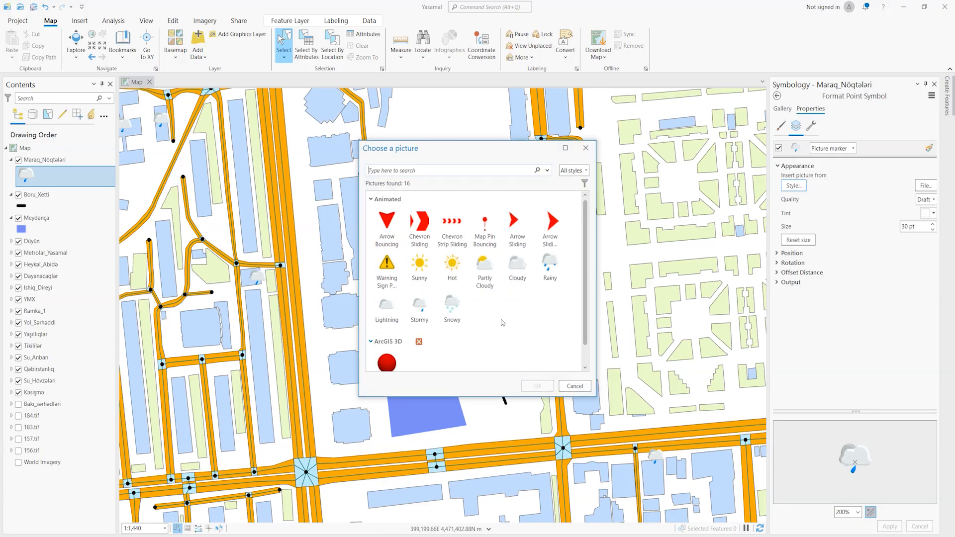
{"action": "left_click", "coordinate": [585, 148]}
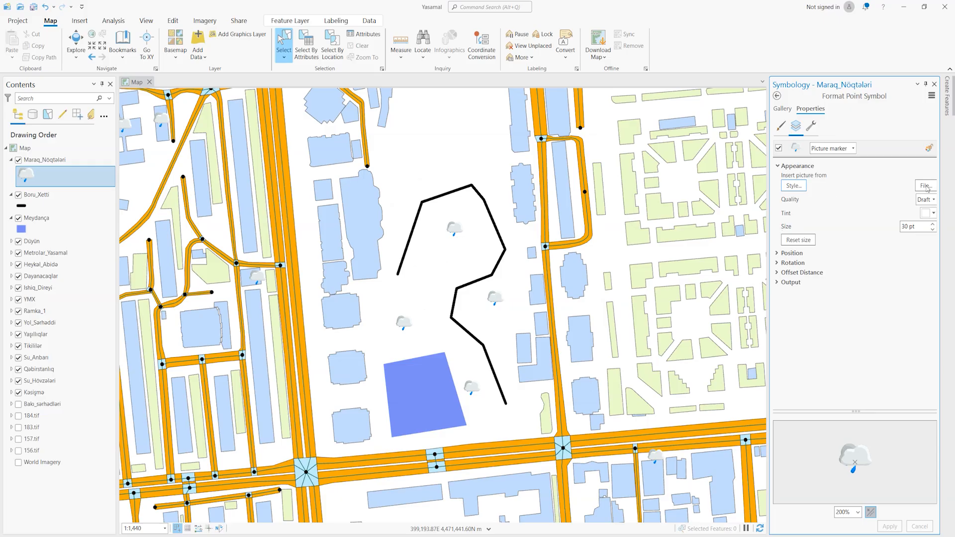
{"action": "left_click", "coordinate": [926, 187]}
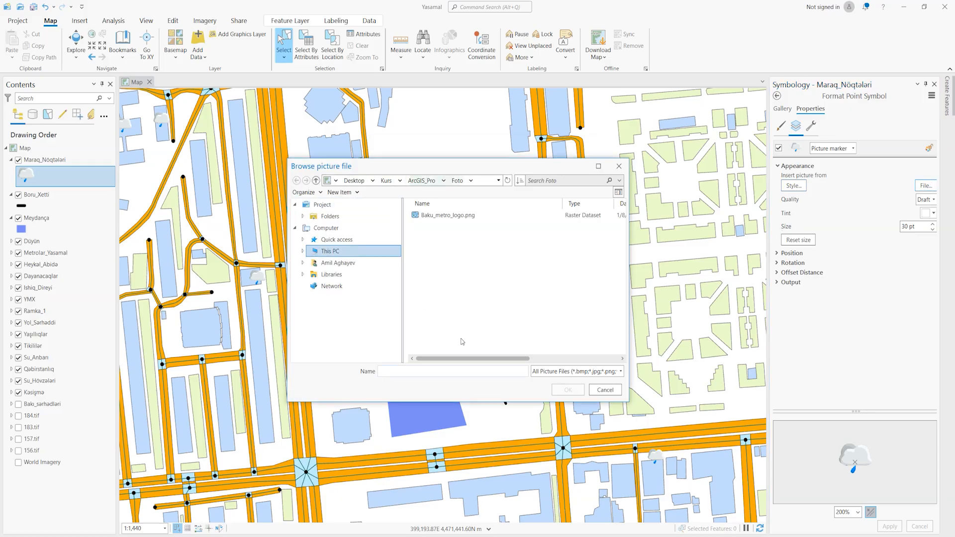
{"action": "left_click", "coordinate": [619, 166]}
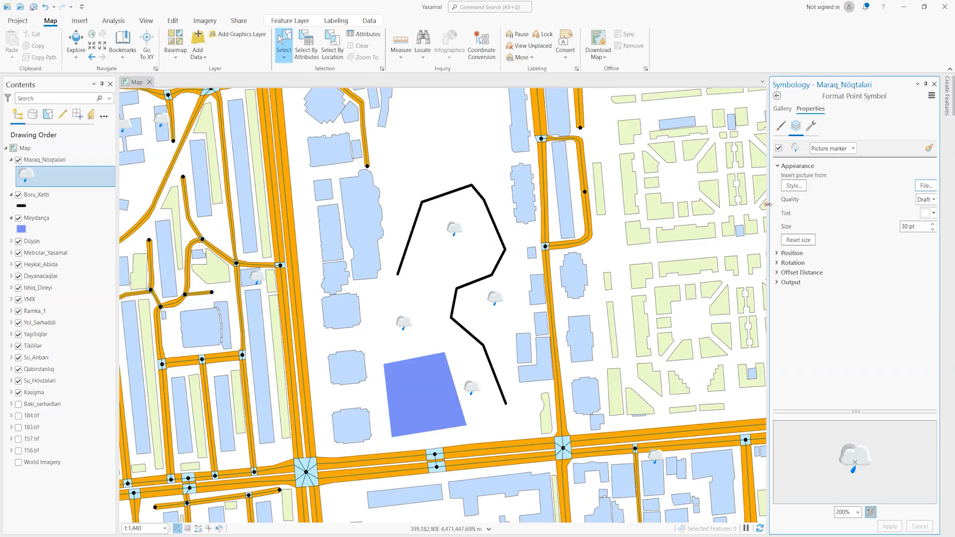
{"action": "left_click_drag", "start_coordinate": [768, 204], "coordinate": [718, 209]}
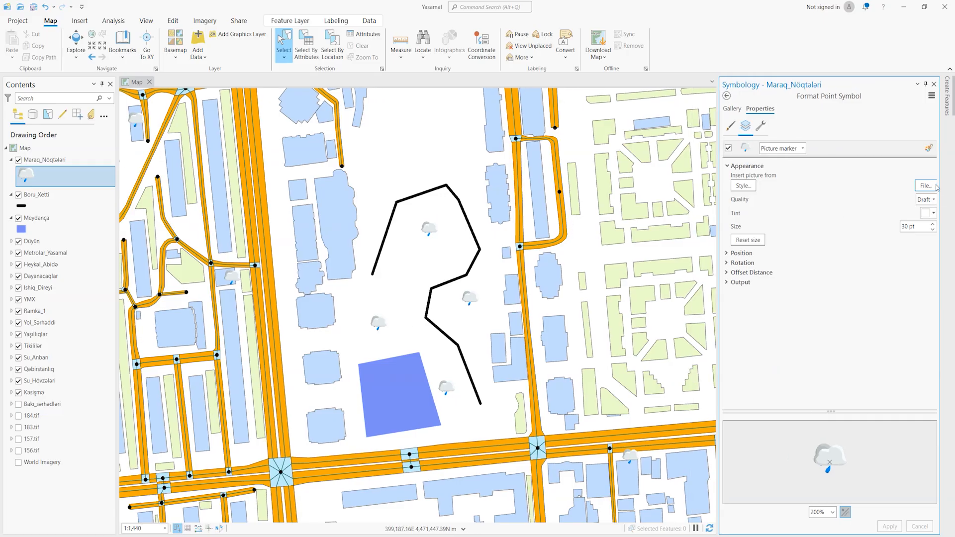
{"action": "left_click_drag", "start_coordinate": [718, 199], "coordinate": [767, 200]}
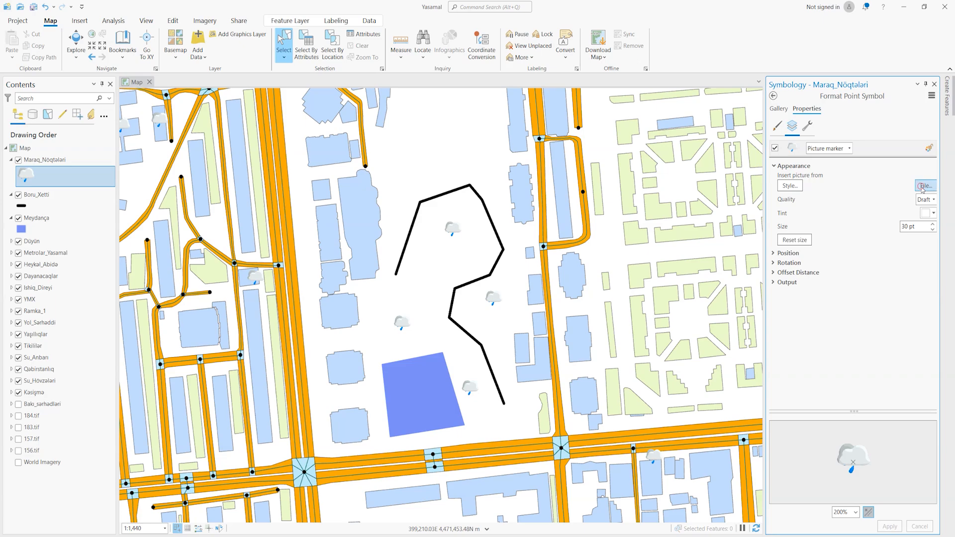
Step: Insert the Baku_metro_logo.png picture file from the Foto folder as the marker and apply it to the points
{"action": "left_click", "coordinate": [923, 187]}
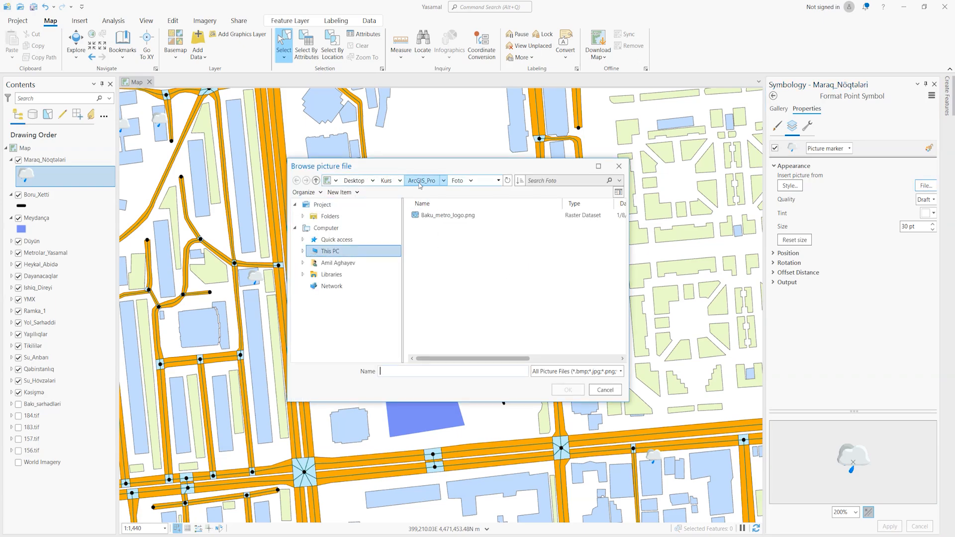
{"action": "left_click", "coordinate": [428, 217]}
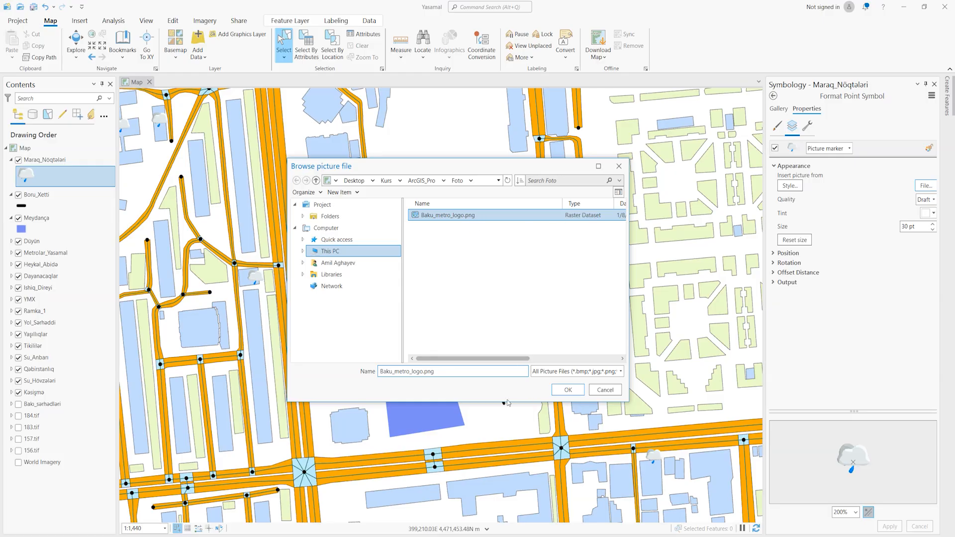
{"action": "left_click", "coordinate": [568, 389]}
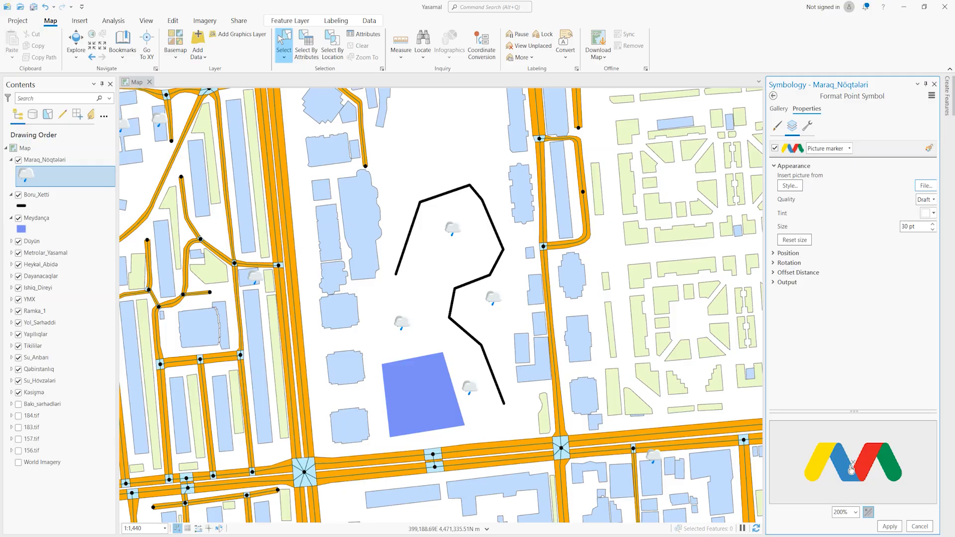
{"action": "left_click", "coordinate": [891, 527]}
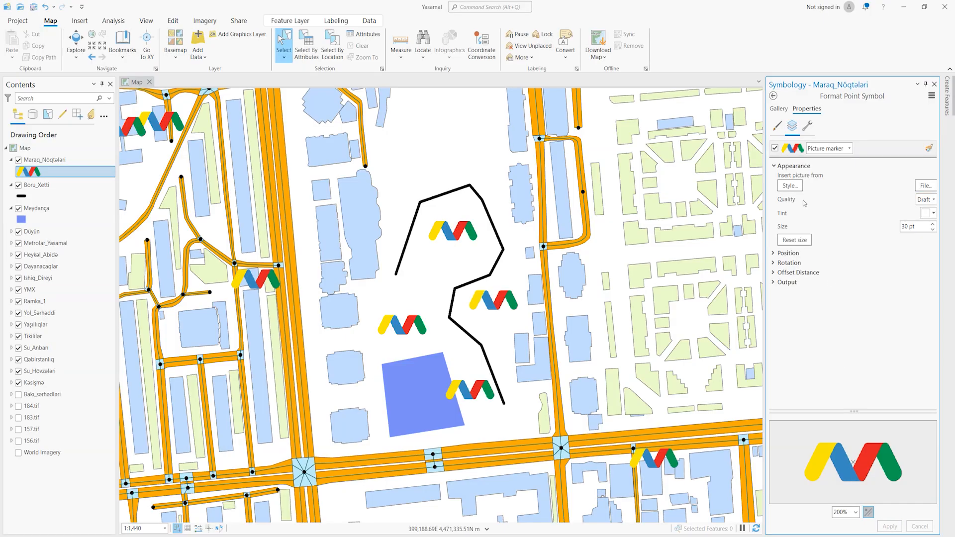
Step: Set the metro logo marker's size to 10 pt and apply it to the points
{"action": "double_click", "coordinate": [904, 226]}
{"action": "type", "text": "10"}
{"action": "key", "text": "Return"}
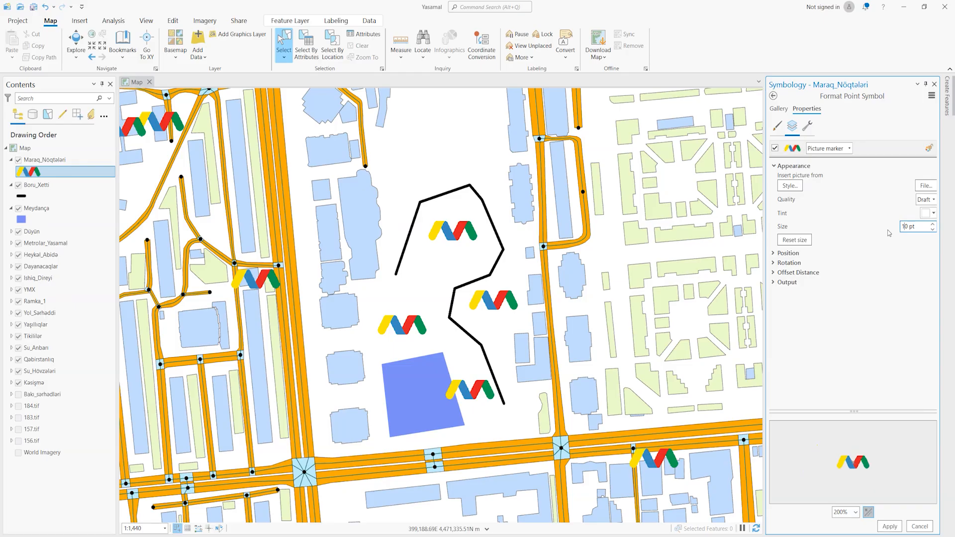
{"action": "left_click", "coordinate": [890, 527]}
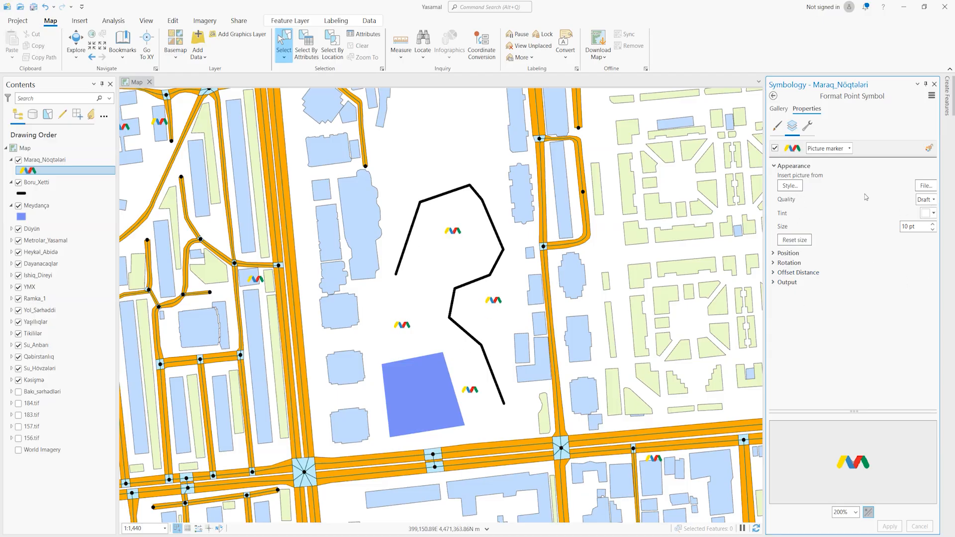
Step: Review the picture marker's tint colors and its position, rotation and offset distance settings
{"action": "left_click", "coordinate": [926, 213]}
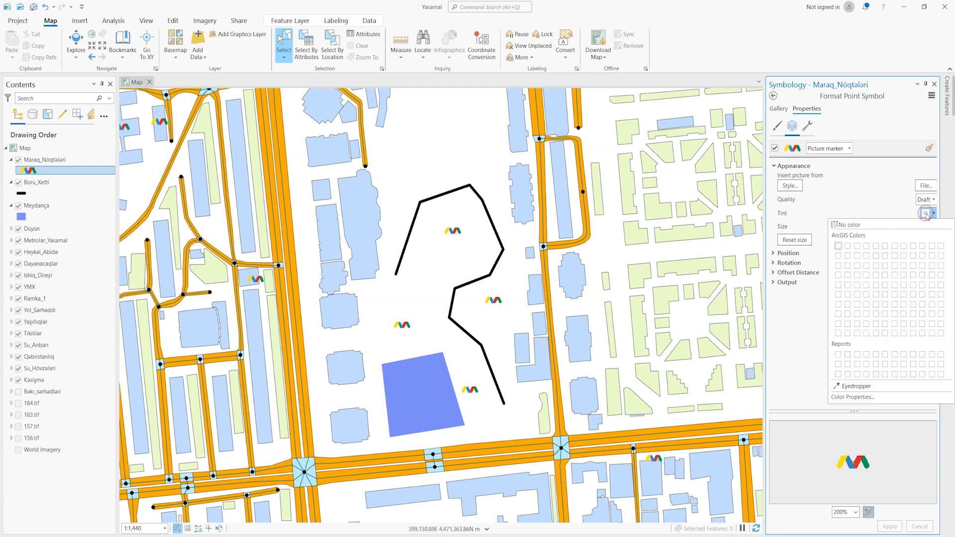
{"action": "left_click", "coordinate": [934, 214]}
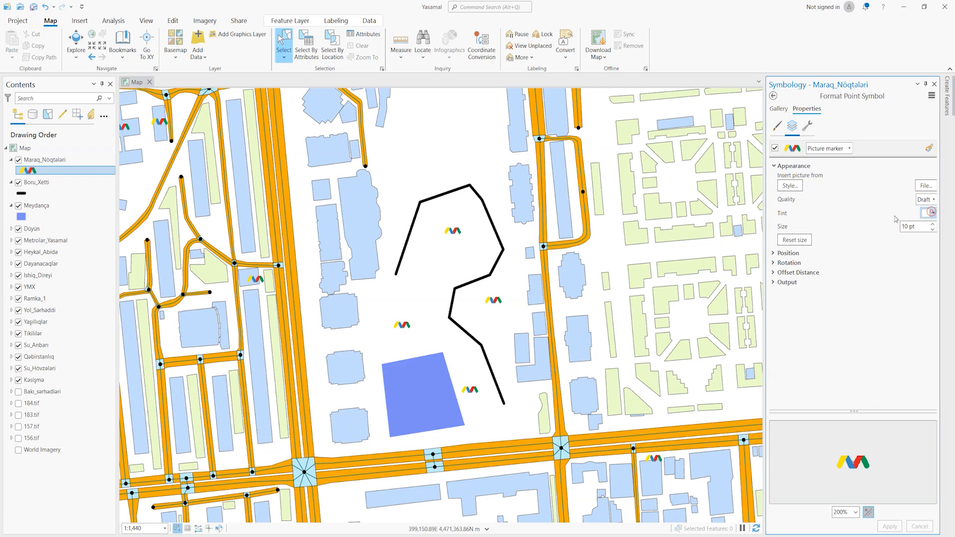
{"action": "left_click", "coordinate": [774, 168]}
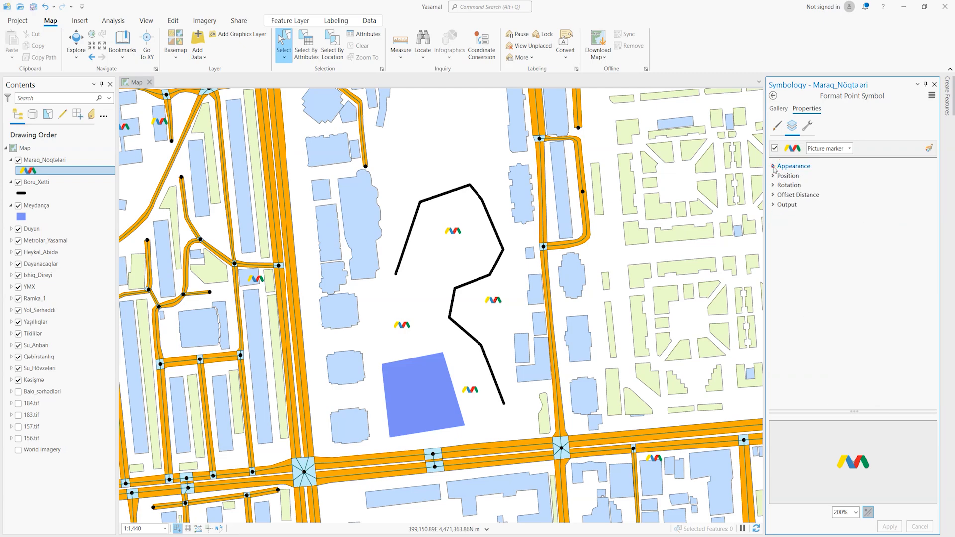
{"action": "left_click", "coordinate": [774, 177]}
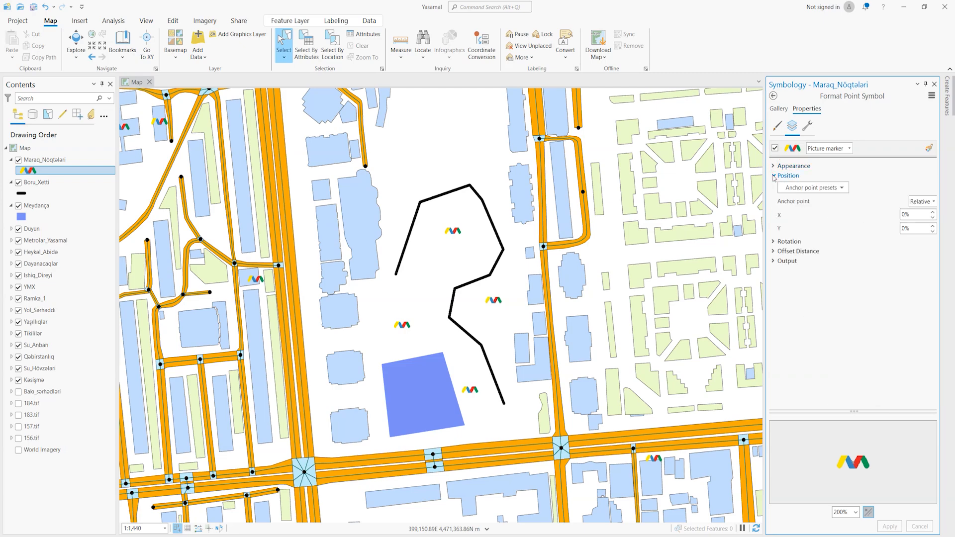
{"action": "left_click", "coordinate": [773, 241]}
{"action": "left_click", "coordinate": [774, 175]}
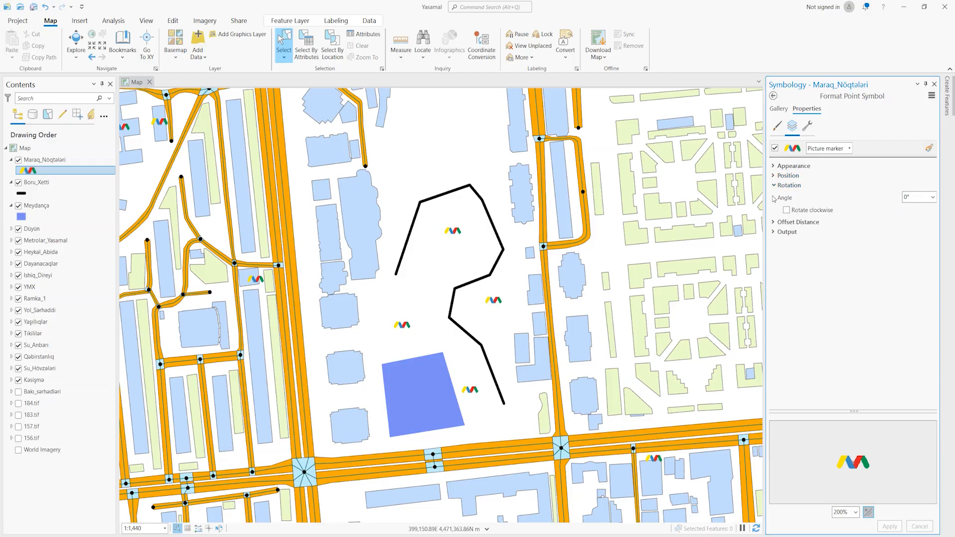
{"action": "left_click", "coordinate": [774, 222]}
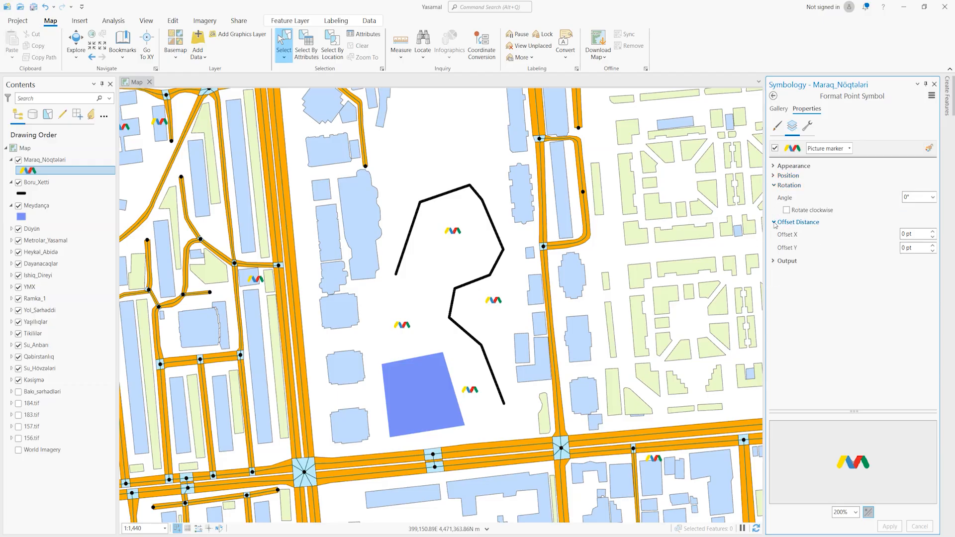
{"action": "left_click", "coordinate": [774, 222]}
{"action": "left_click", "coordinate": [774, 186]}
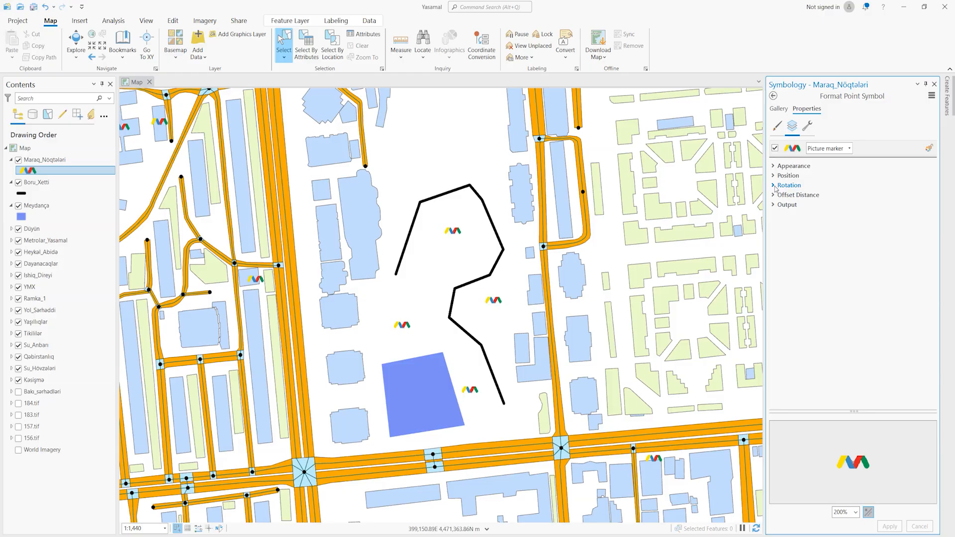
Step: Change the symbol layer from a picture marker to a 3D model marker and show its appearance settings
{"action": "left_click", "coordinate": [847, 150]}
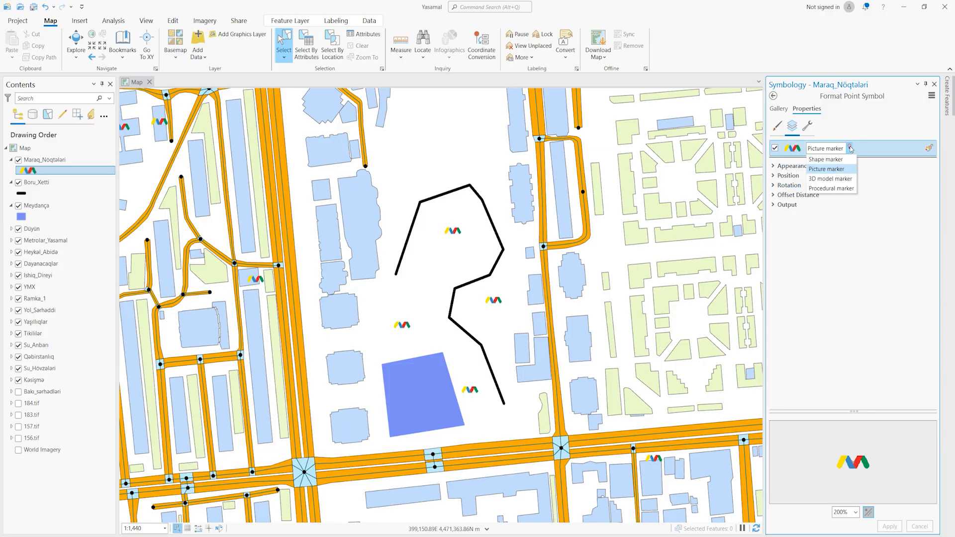
{"action": "left_click", "coordinate": [841, 180]}
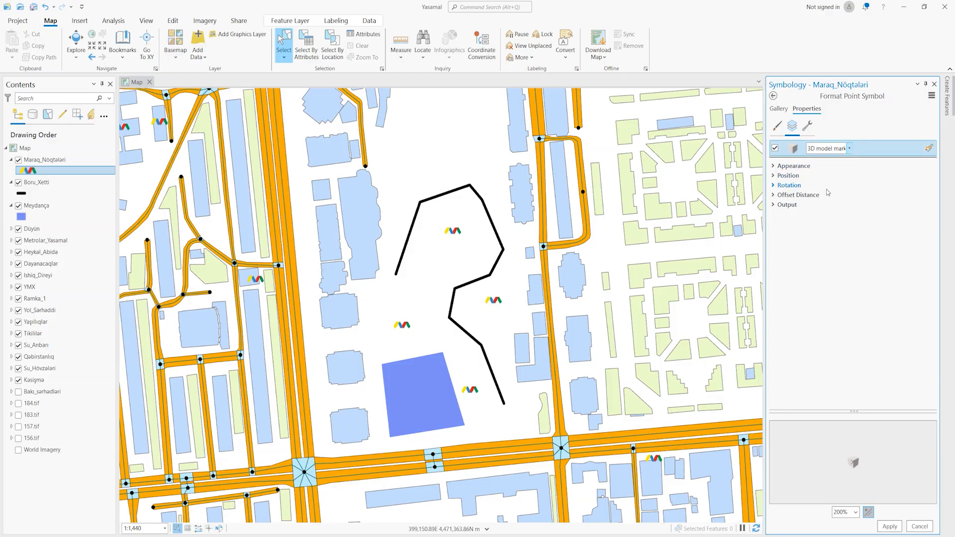
{"action": "left_click", "coordinate": [774, 167]}
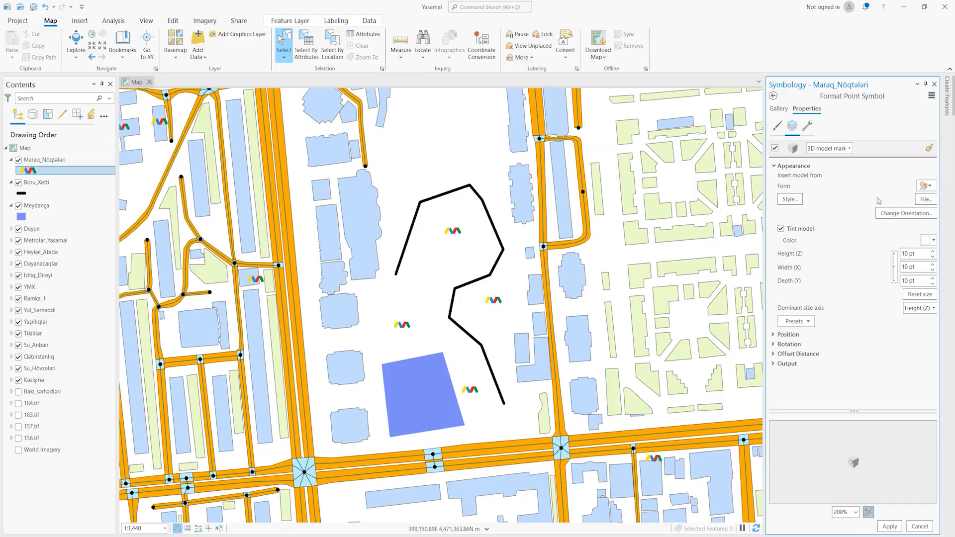
Step: Look through the basic 3D forms and the ArcGIS 3D style models available for the marker
{"action": "left_click", "coordinate": [928, 187]}
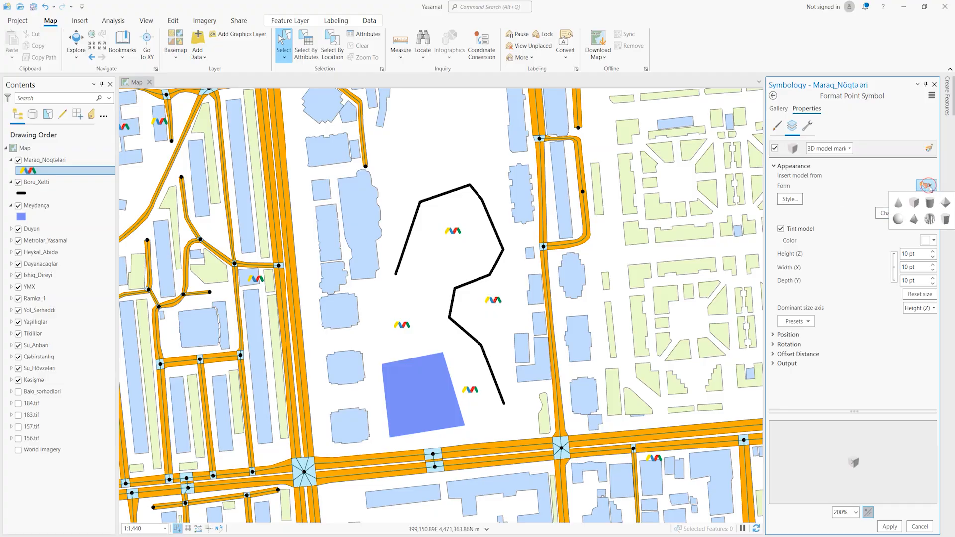
{"action": "left_click", "coordinate": [851, 194]}
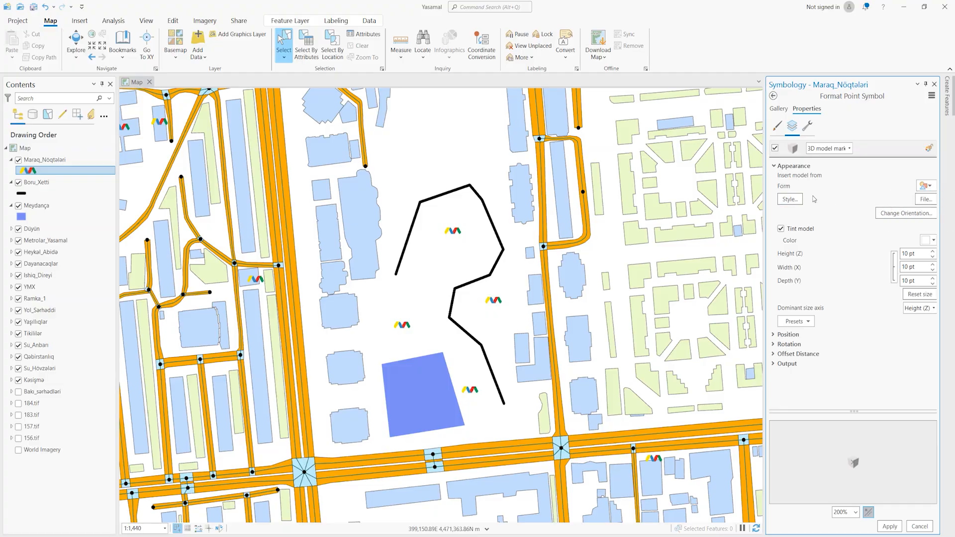
{"action": "left_click", "coordinate": [794, 200]}
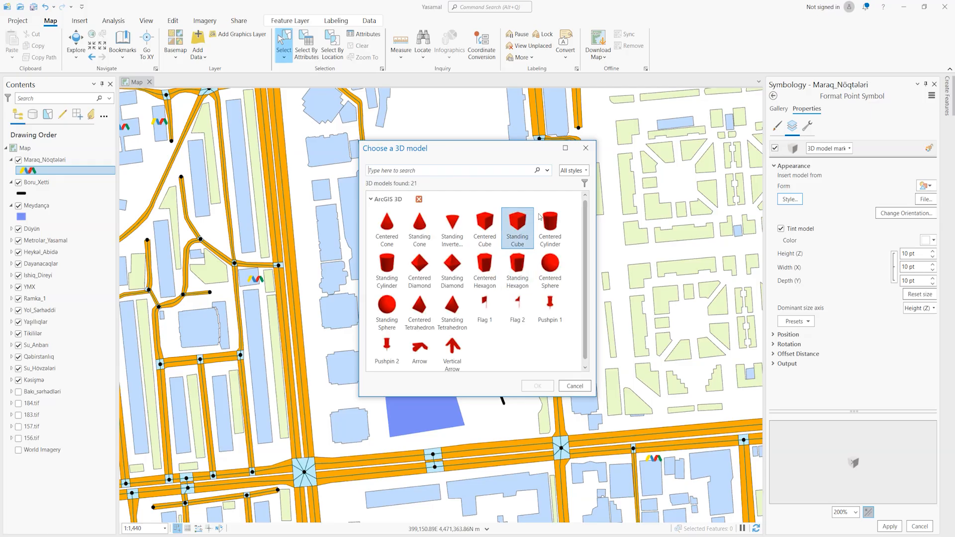
{"action": "left_click", "coordinate": [585, 148]}
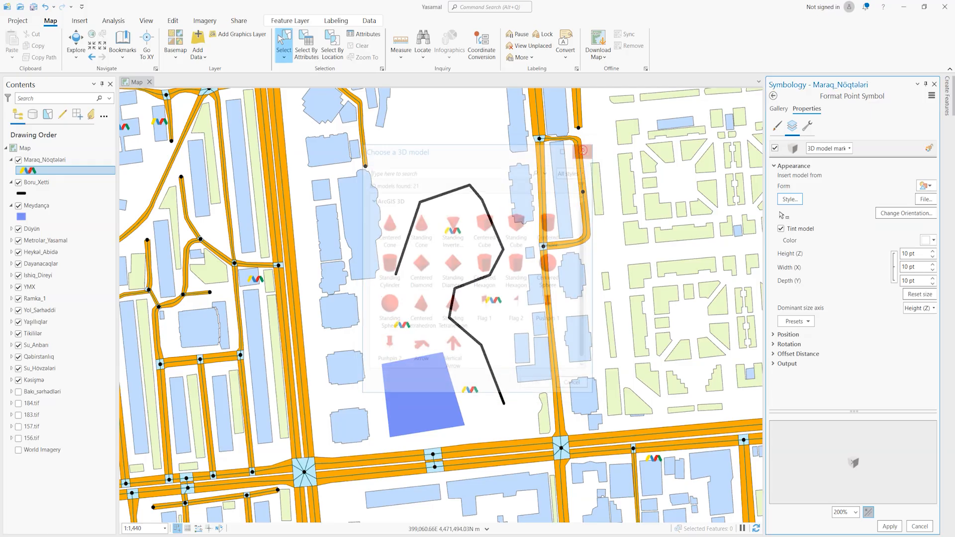
Step: Check which 3D model file types can be inserted and view the model orientation settings
{"action": "left_click", "coordinate": [925, 199]}
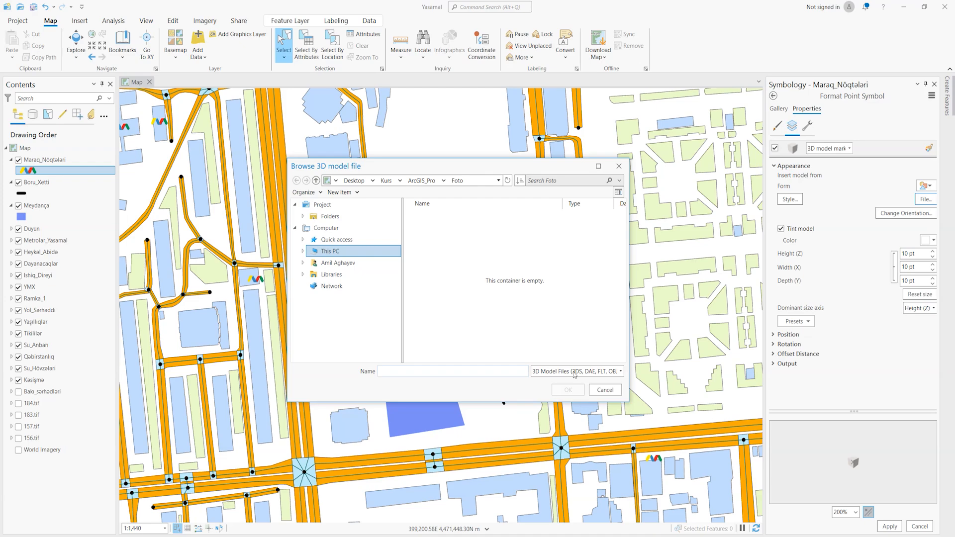
{"action": "left_click", "coordinate": [621, 371]}
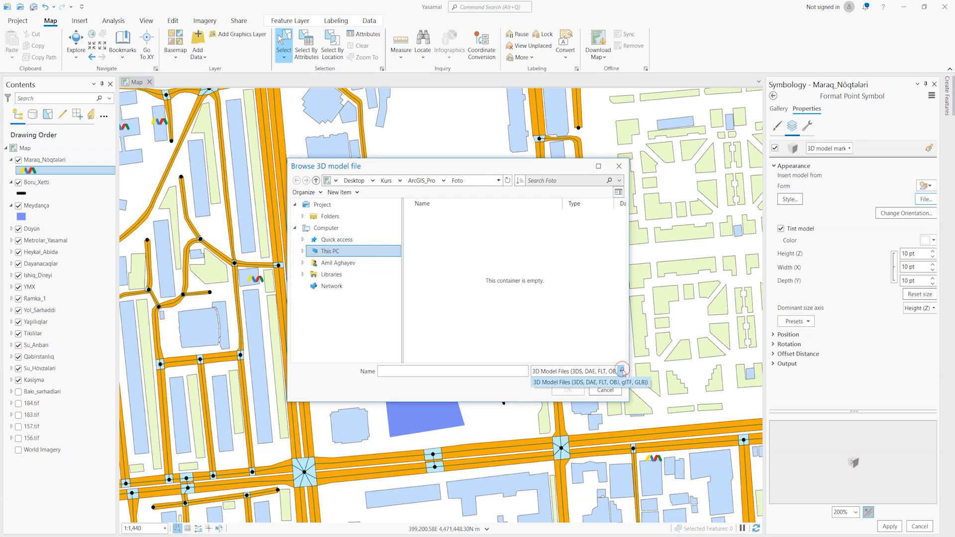
{"action": "left_click", "coordinate": [544, 280]}
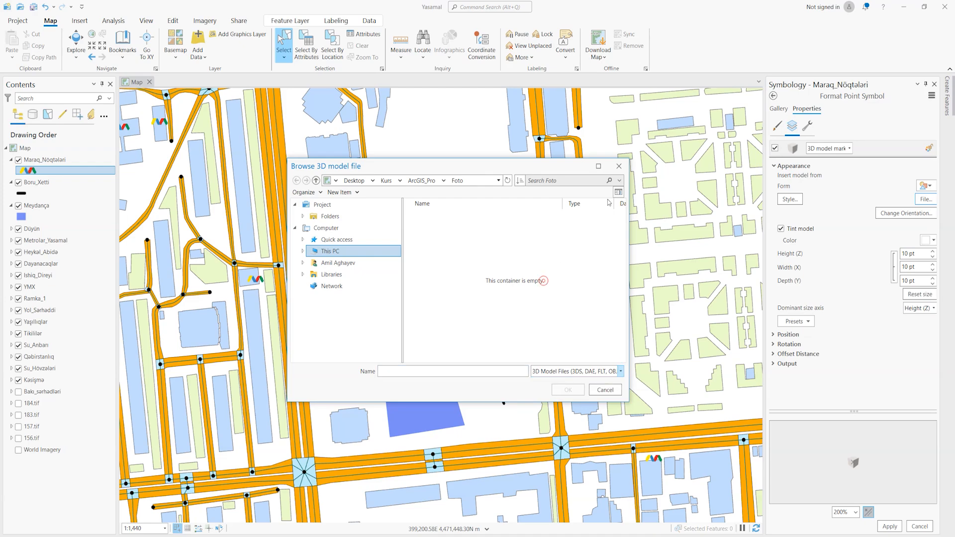
{"action": "left_click", "coordinate": [619, 167]}
{"action": "left_click", "coordinate": [907, 214]}
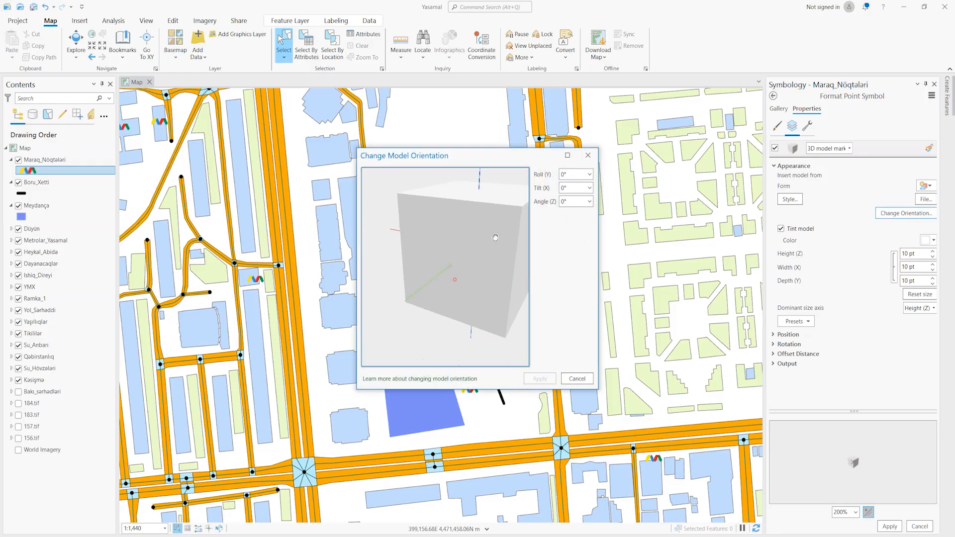
{"action": "left_click", "coordinate": [588, 156]}
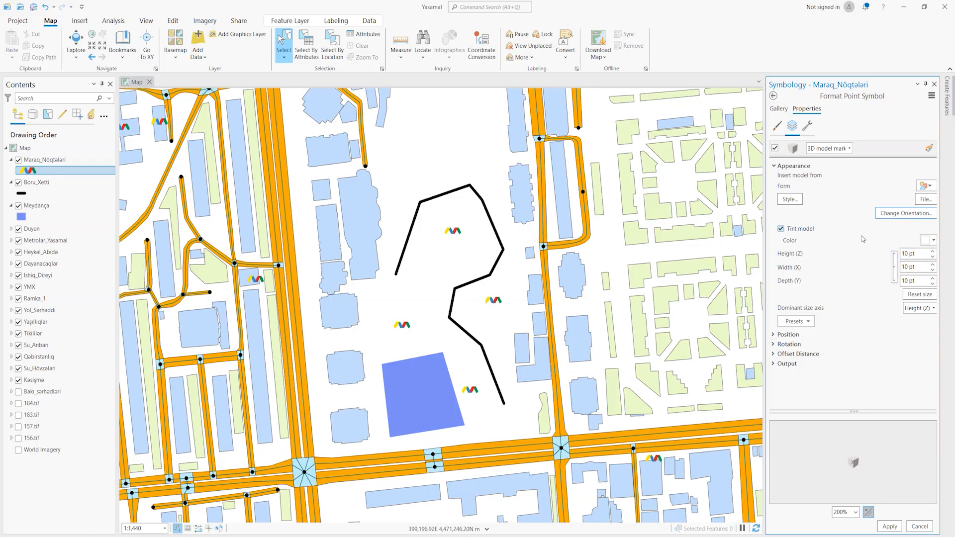
Step: Set the 3D cube marker's tint color to red
{"action": "left_click", "coordinate": [930, 241]}
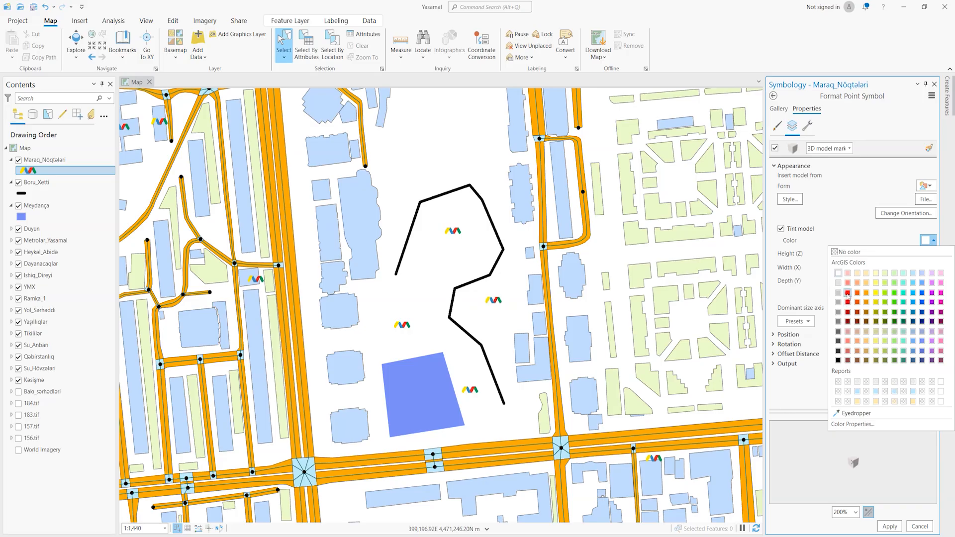
{"action": "left_click", "coordinate": [848, 293]}
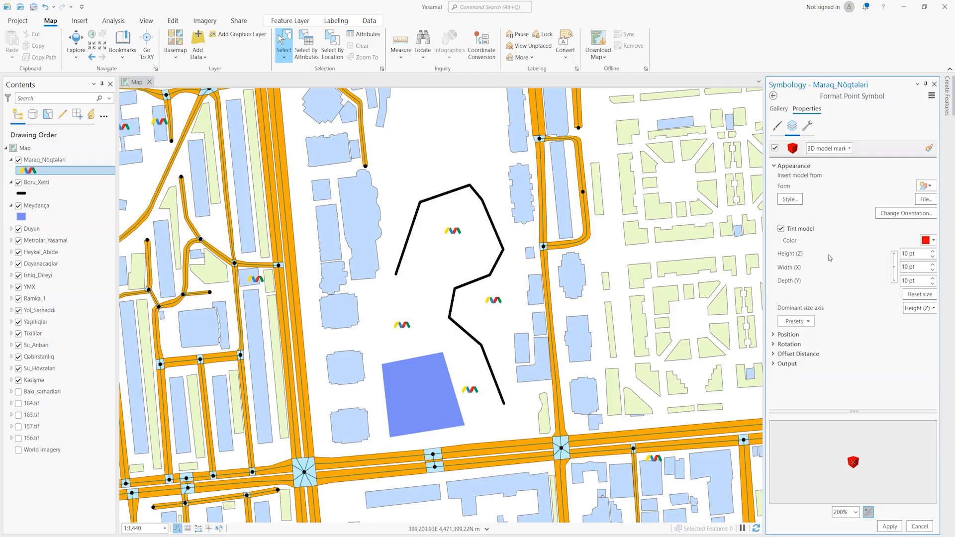
Step: Change the symbol layer from a 3D model marker back to a shape marker and apply the symbol to the map
{"action": "left_click", "coordinate": [774, 335]}
{"action": "left_click", "coordinate": [775, 335]}
{"action": "left_click", "coordinate": [775, 167]}
{"action": "left_click", "coordinate": [846, 149]}
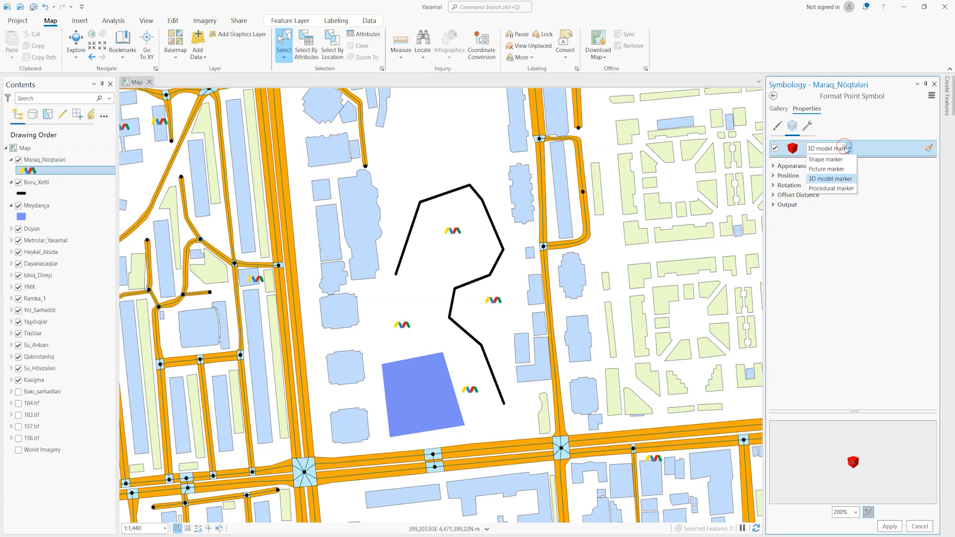
{"action": "left_click", "coordinate": [836, 159]}
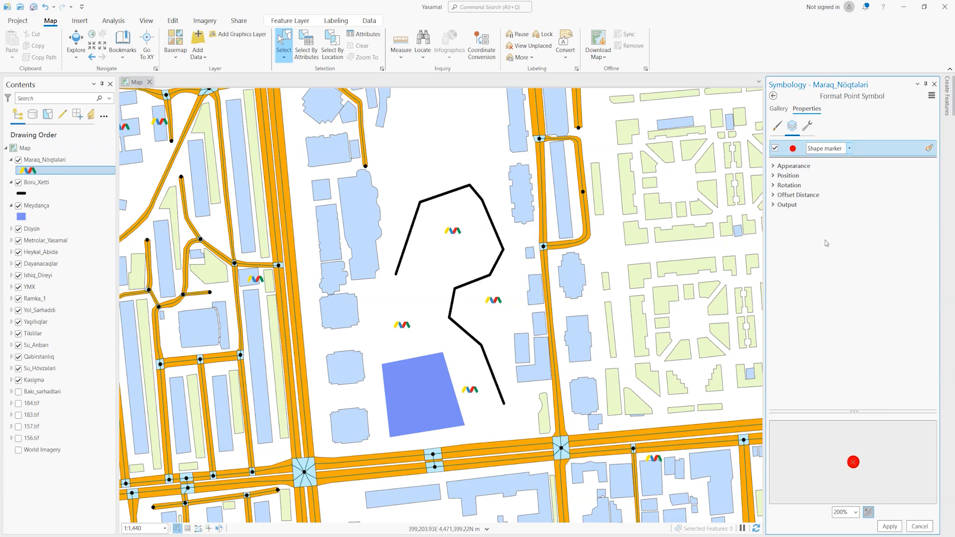
{"action": "left_click", "coordinate": [890, 527]}
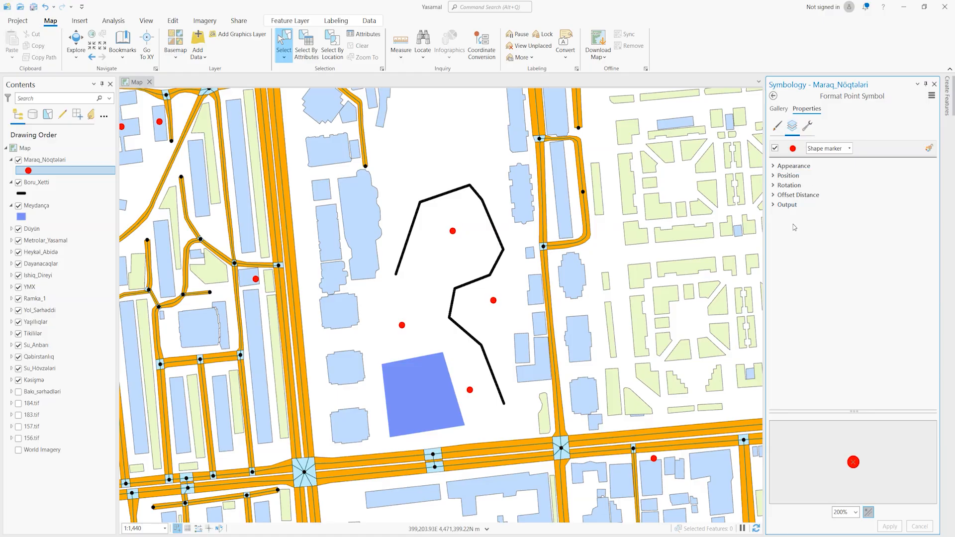
Step: View the point symbol's layer structure, and compare it with the POI symbol's layers in ArcMap's Symbol Property Editor
{"action": "left_click", "coordinate": [807, 126]}
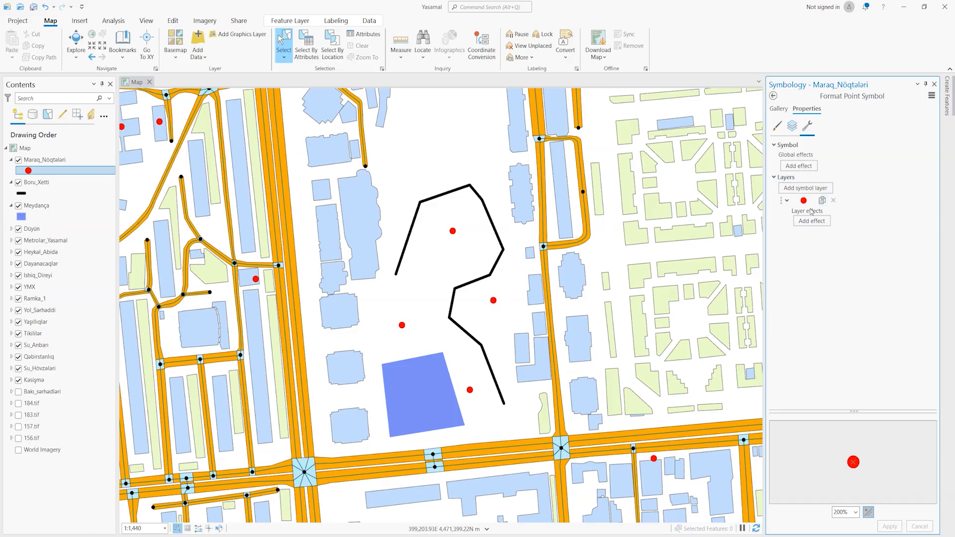
{"action": "left_click", "coordinate": [793, 126]}
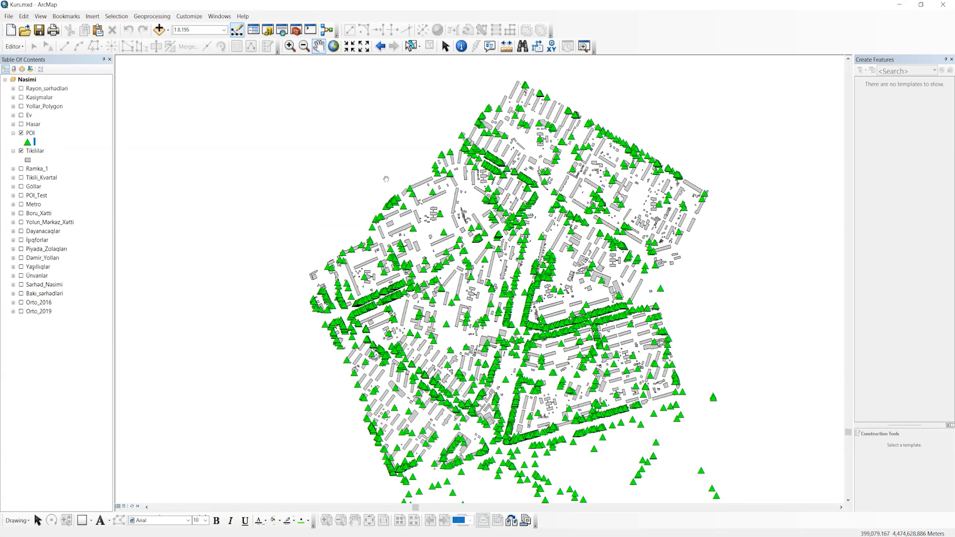
{"action": "double_click", "coordinate": [27, 142]}
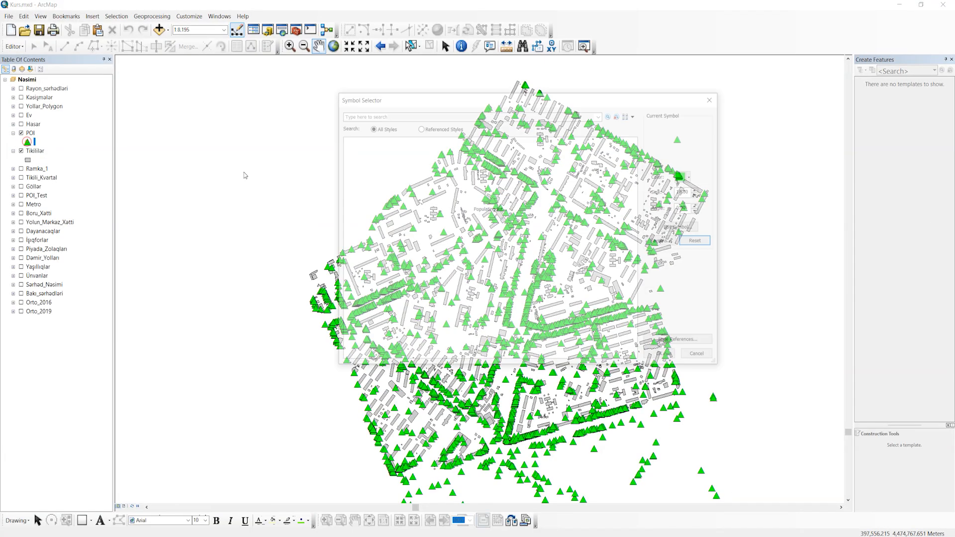
{"action": "left_click", "coordinate": [679, 227]}
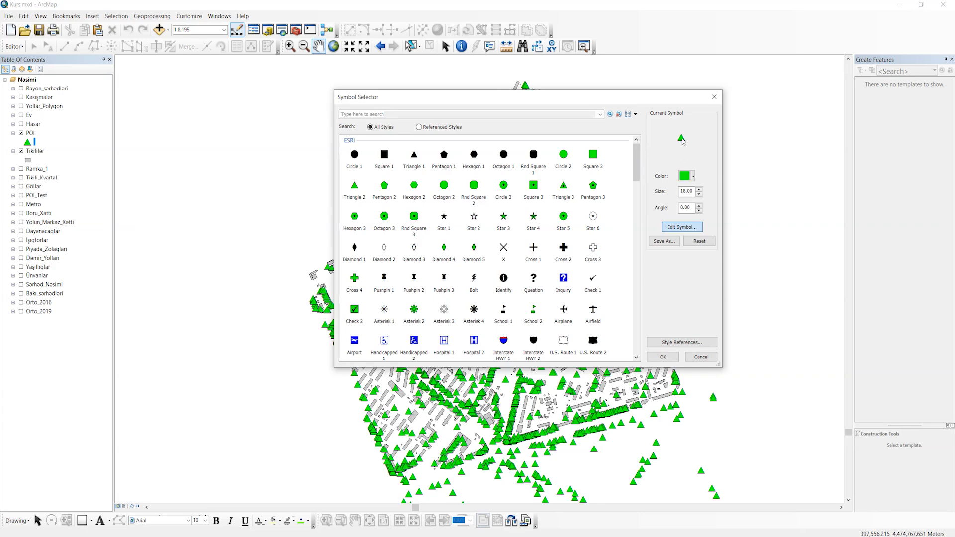
{"action": "left_click", "coordinate": [672, 228]}
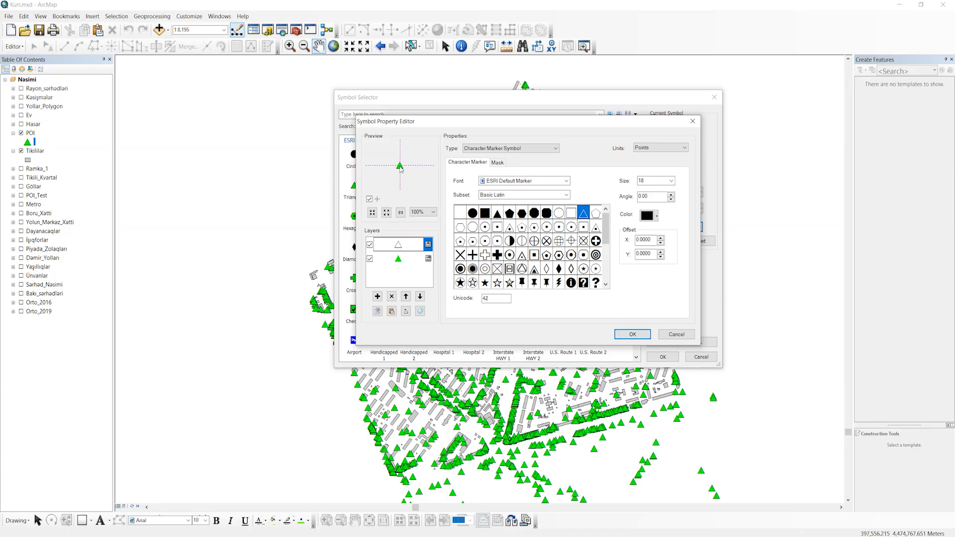
{"action": "left_click", "coordinate": [433, 212]}
{"action": "left_click", "coordinate": [416, 220]}
{"action": "left_click", "coordinate": [677, 335]}
{"action": "left_click", "coordinate": [701, 358]}
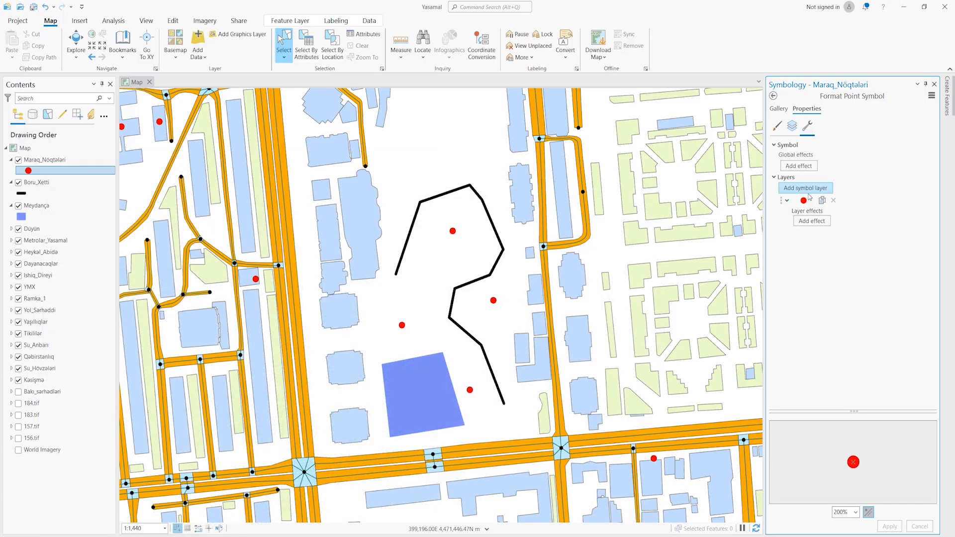
Step: Back in ArcGIS Pro, try adding a stroke layer and a fill layer to the point symbol, removing each one again
{"action": "left_click", "coordinate": [820, 189]}
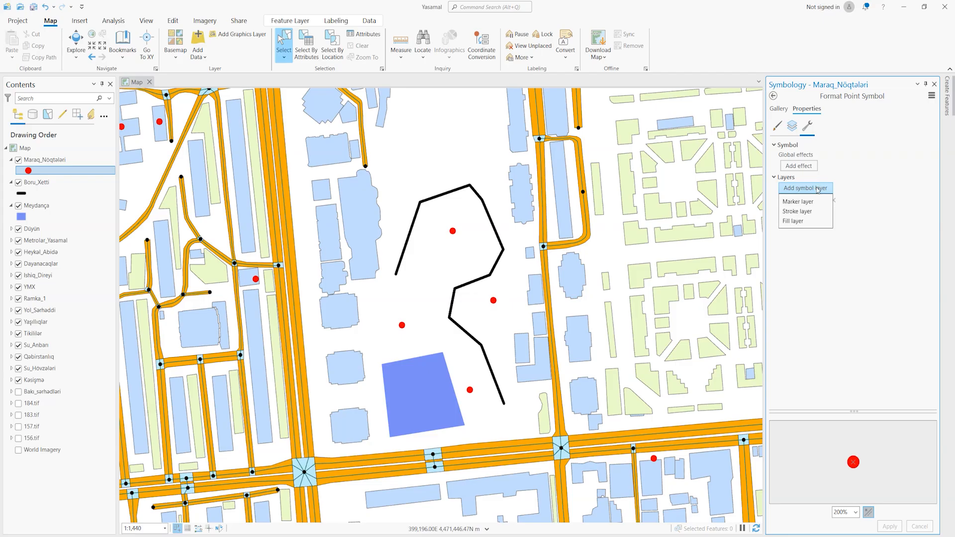
{"action": "left_click", "coordinate": [792, 212]}
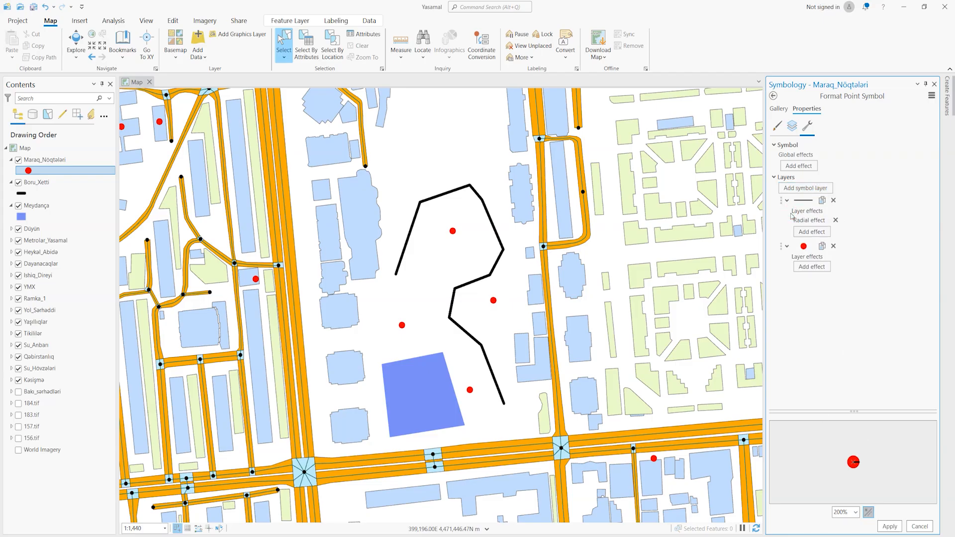
{"action": "left_click", "coordinate": [834, 200]}
{"action": "left_click", "coordinate": [805, 188]}
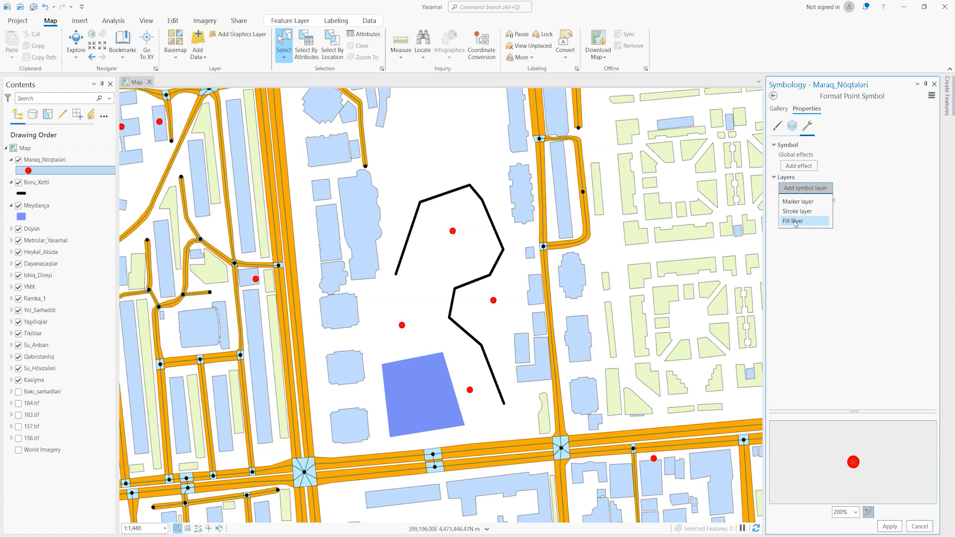
{"action": "left_click", "coordinate": [816, 219]}
{"action": "left_click", "coordinate": [834, 200]}
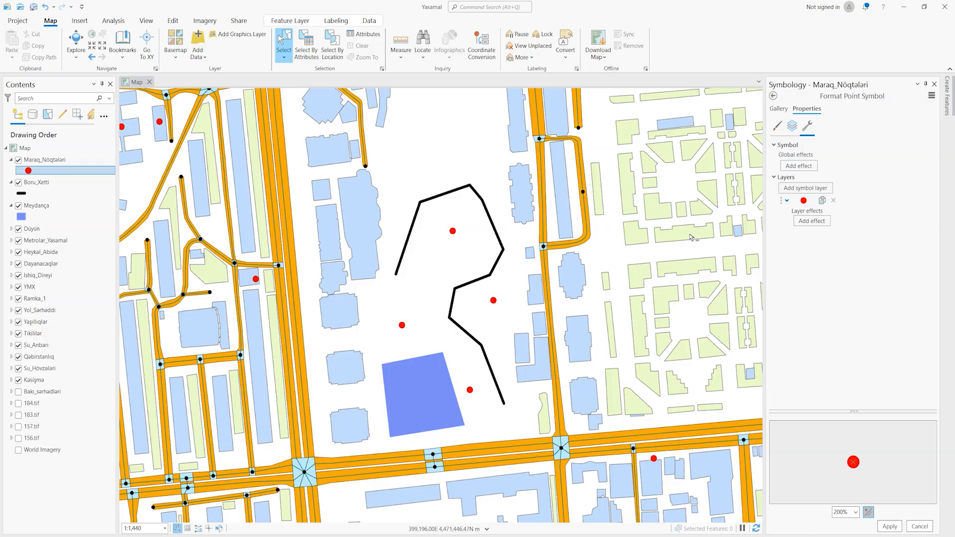
Step: Duplicate the red circle marker layer and select the lower copy in the symbol's layer list
{"action": "left_click", "coordinate": [822, 201]}
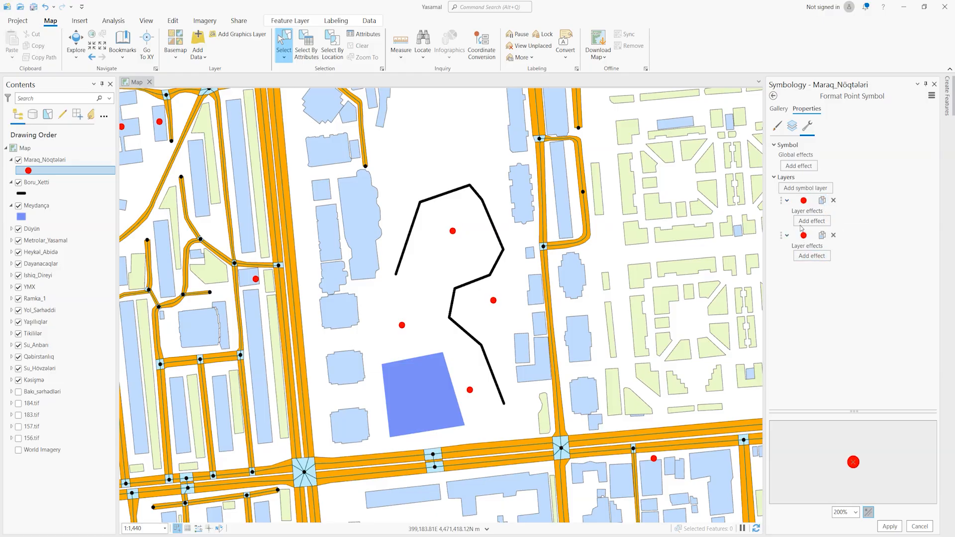
{"action": "left_click", "coordinate": [793, 125]}
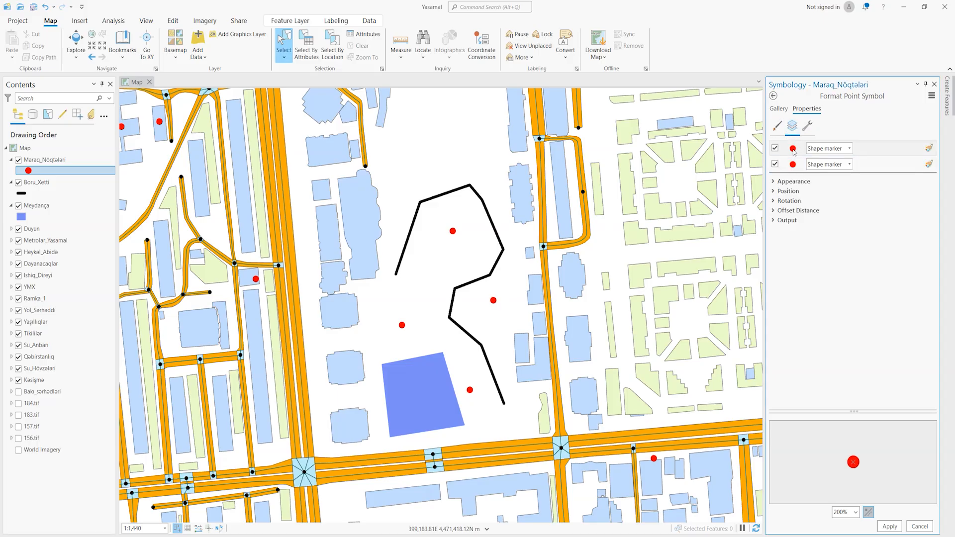
{"action": "left_click", "coordinate": [794, 150]}
{"action": "left_click", "coordinate": [793, 165], "text": "ctrl"}
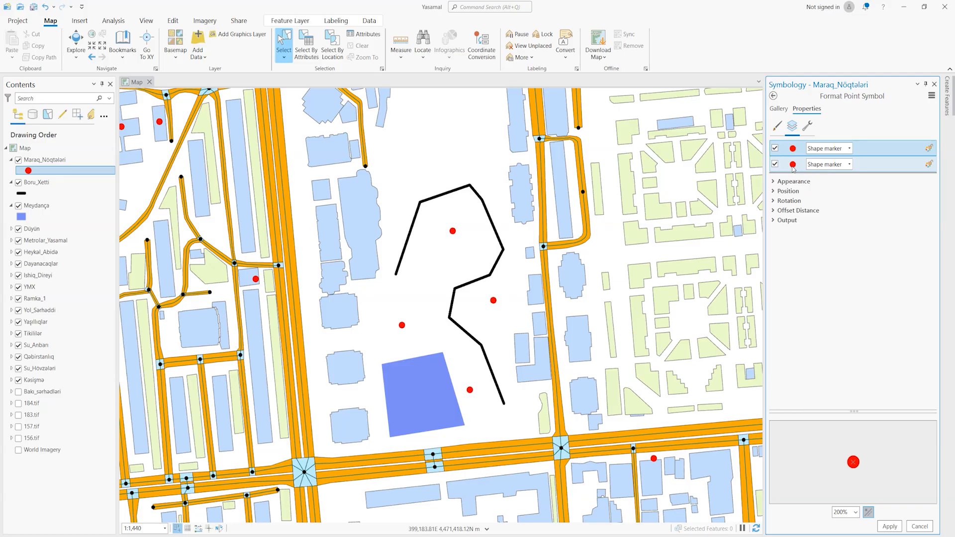
{"action": "left_click", "coordinate": [794, 166]}
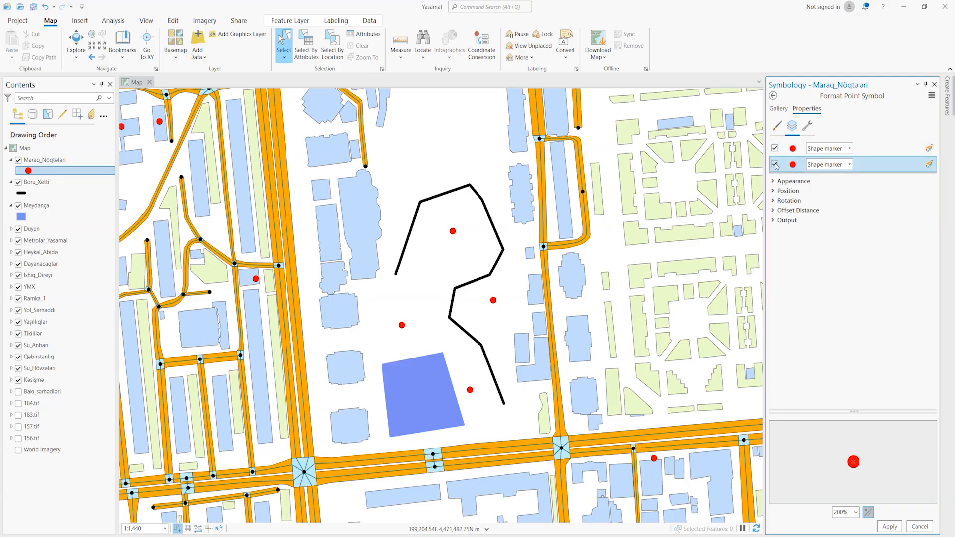
Step: Change the lower marker layer's shape to Triangle 3 from the ArcGIS 2D style and set the circle layer's size to 30 pt
{"action": "left_click", "coordinate": [774, 182]}
{"action": "left_click", "coordinate": [793, 214]}
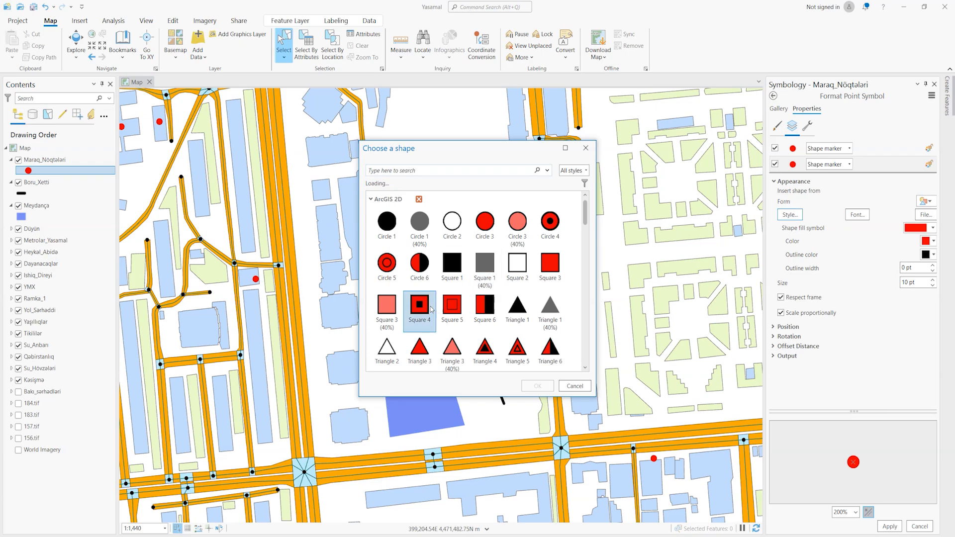
{"action": "scroll", "coordinate": [450, 308], "scroll_direction": "down", "scroll_amount": 1}
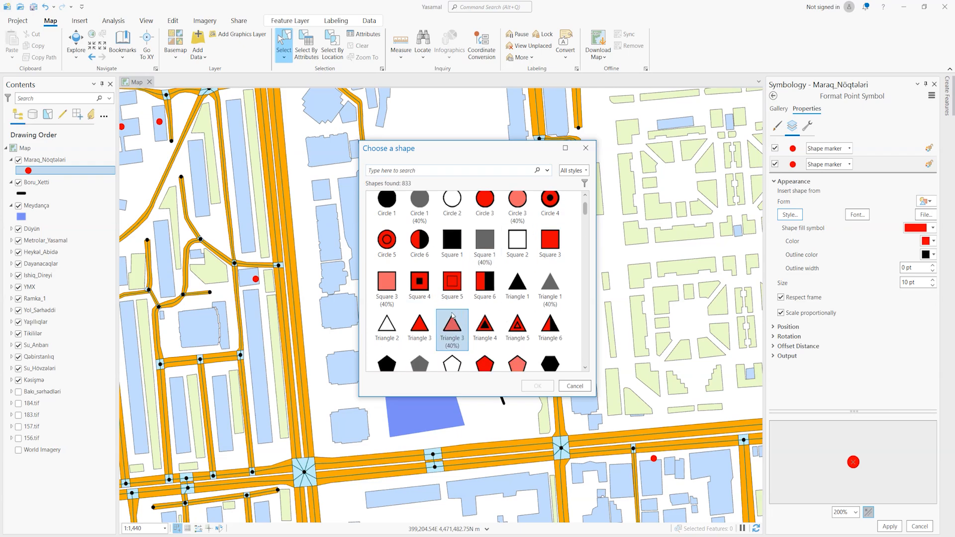
{"action": "left_click", "coordinate": [422, 322]}
{"action": "left_click", "coordinate": [532, 386]}
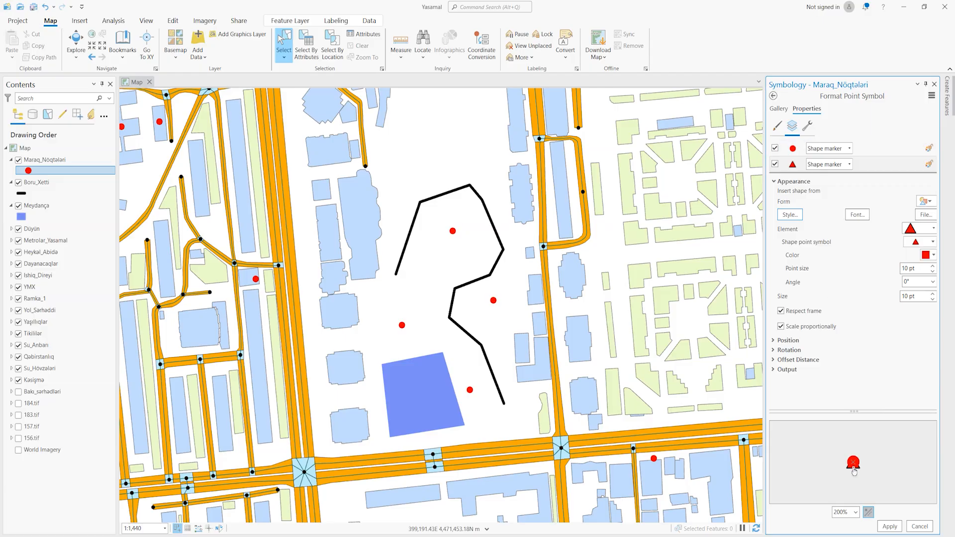
{"action": "left_click", "coordinate": [798, 149]}
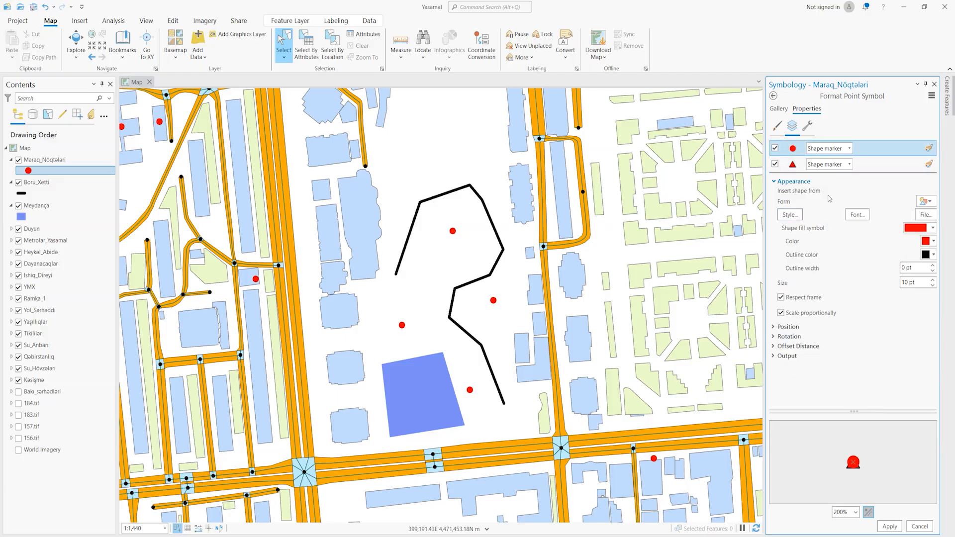
{"action": "left_click", "coordinate": [905, 282]}
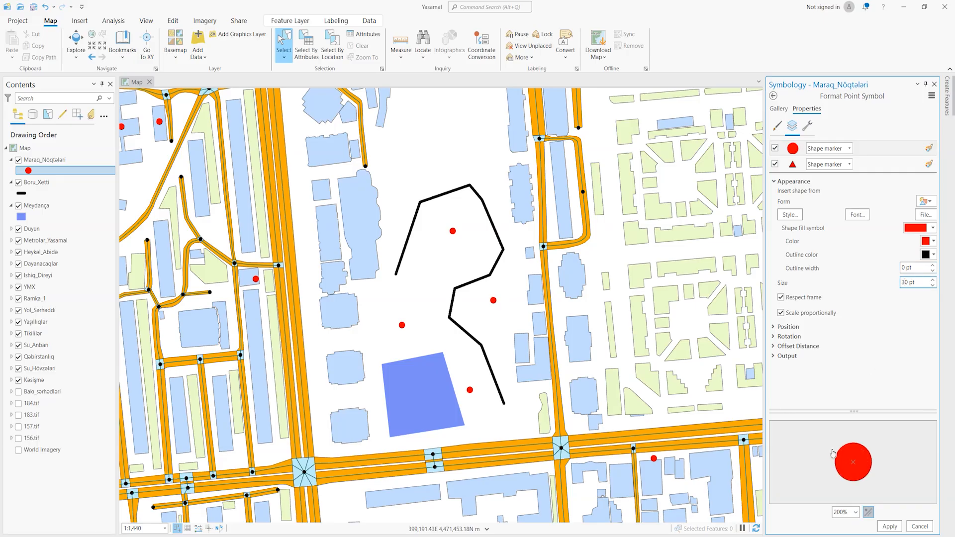
Step: Move the triangle layer above the circle layer in the symbol structure and apply the symbol
{"action": "left_click", "coordinate": [807, 126]}
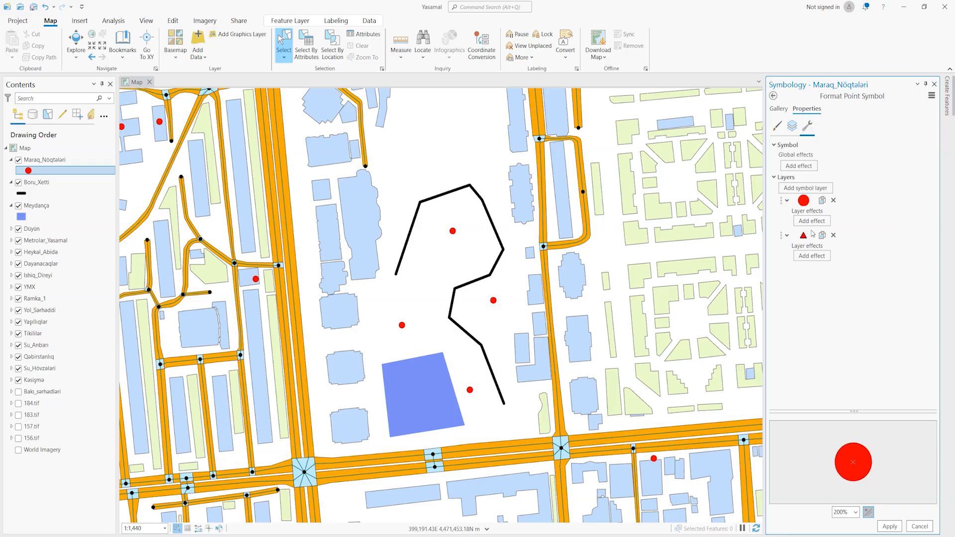
{"action": "left_click", "coordinate": [787, 236]}
{"action": "left_click", "coordinate": [786, 236]}
{"action": "left_click", "coordinate": [786, 236]}
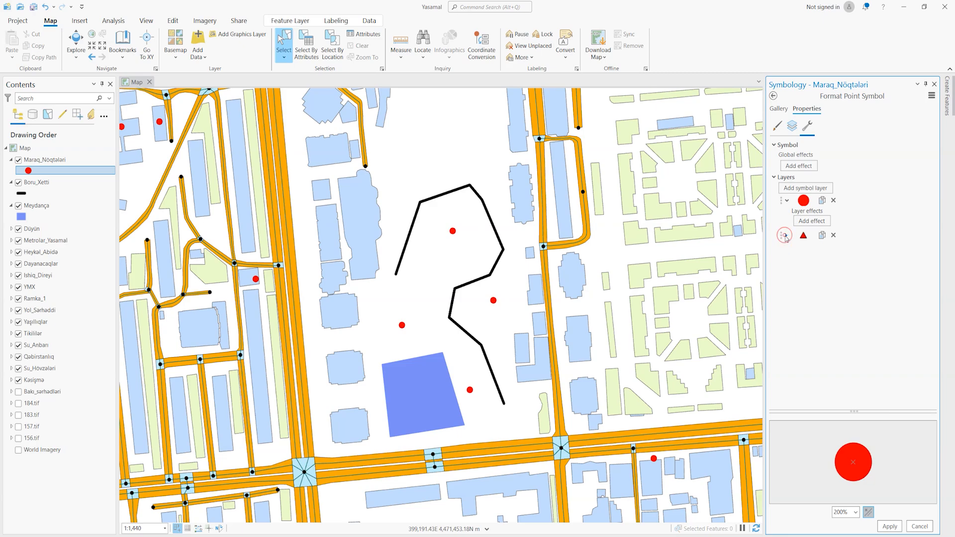
{"action": "left_click", "coordinate": [797, 236]}
{"action": "left_click_drag", "start_coordinate": [800, 180], "coordinate": [801, 242]}
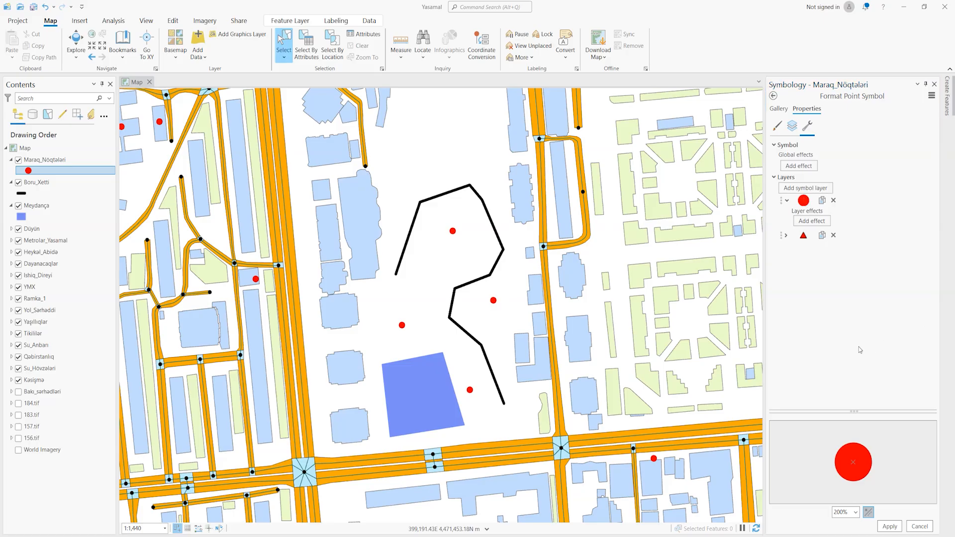
{"action": "left_click", "coordinate": [807, 237]}
{"action": "left_click_drag", "start_coordinate": [809, 240], "coordinate": [807, 196]}
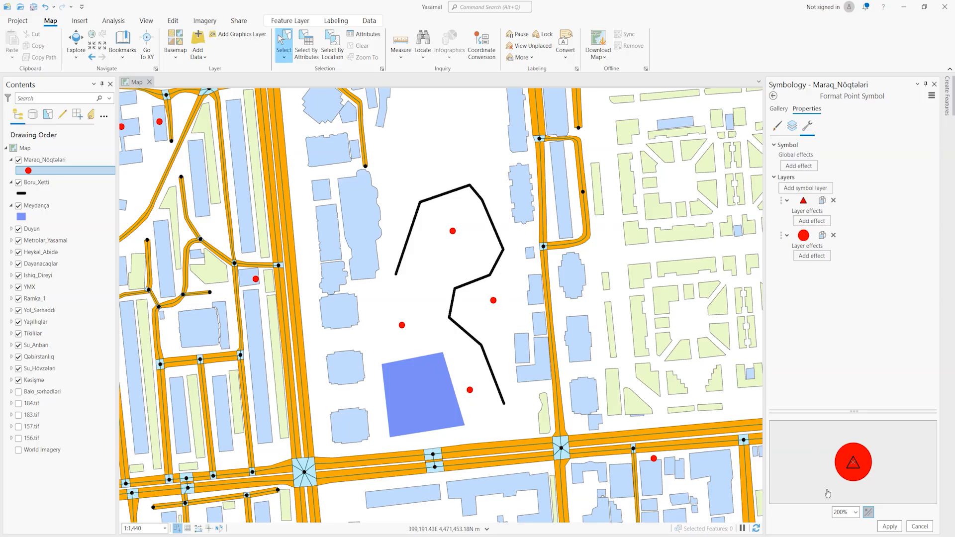
{"action": "left_click", "coordinate": [890, 526]}
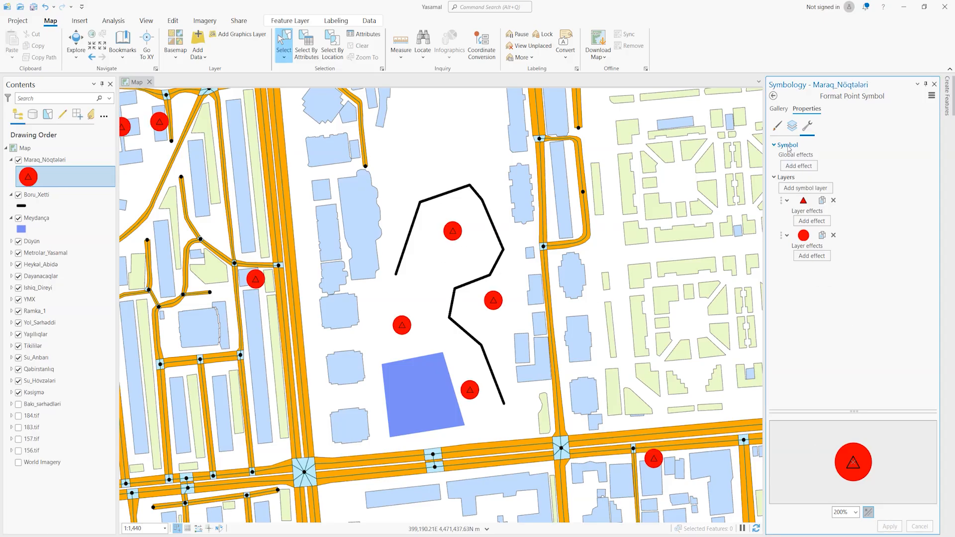
Step: Set the triangle marker layer's color to black and apply the symbol
{"action": "left_click", "coordinate": [787, 129]}
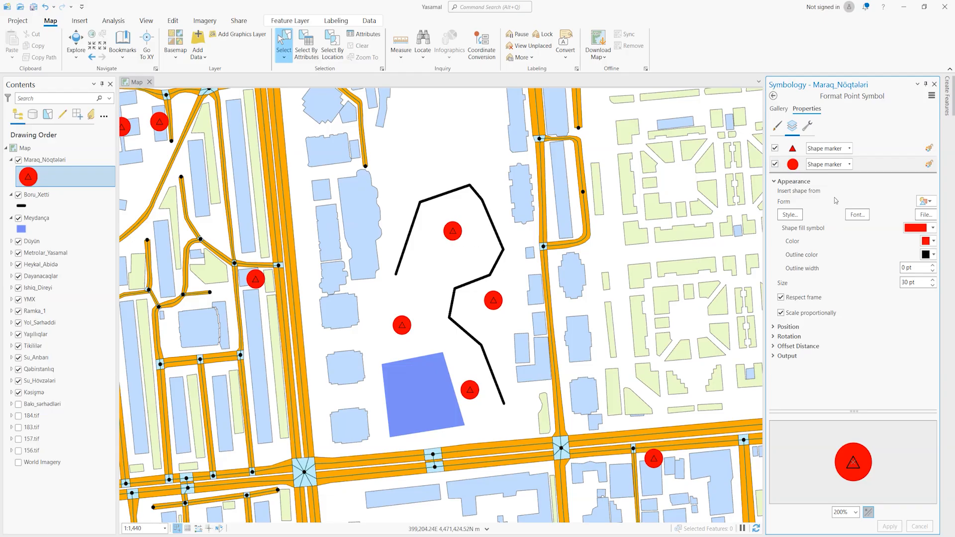
{"action": "left_click", "coordinate": [881, 148]}
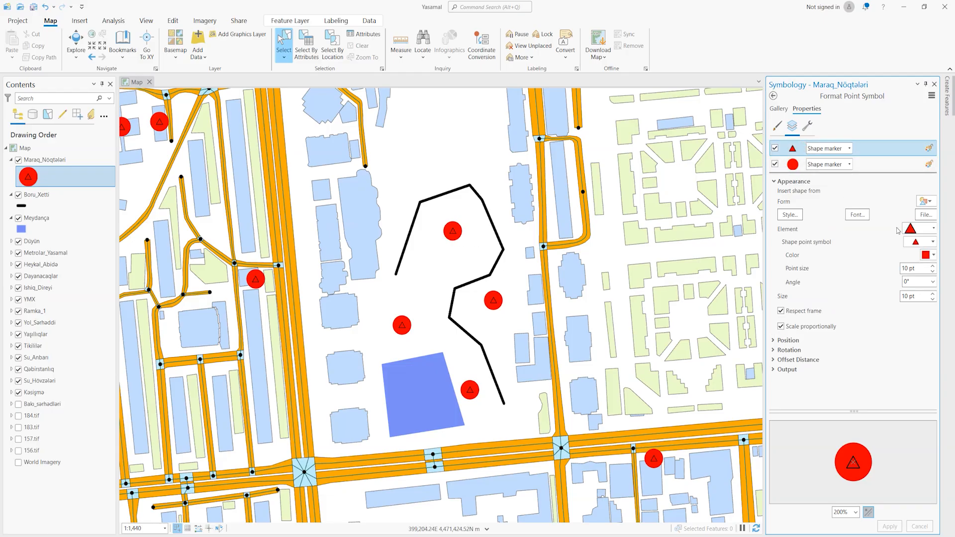
{"action": "left_click", "coordinate": [925, 256]}
{"action": "left_click", "coordinate": [839, 371]}
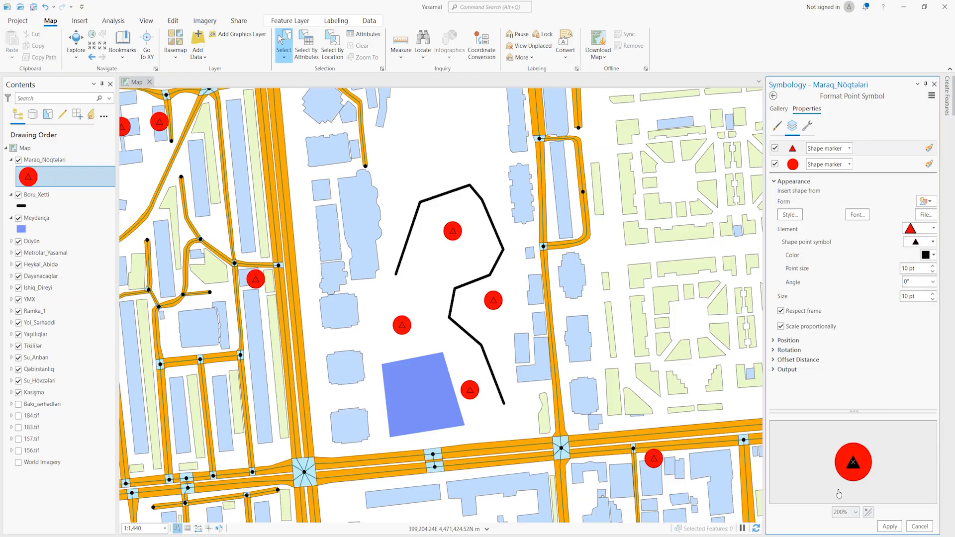
{"action": "left_click", "coordinate": [890, 526]}
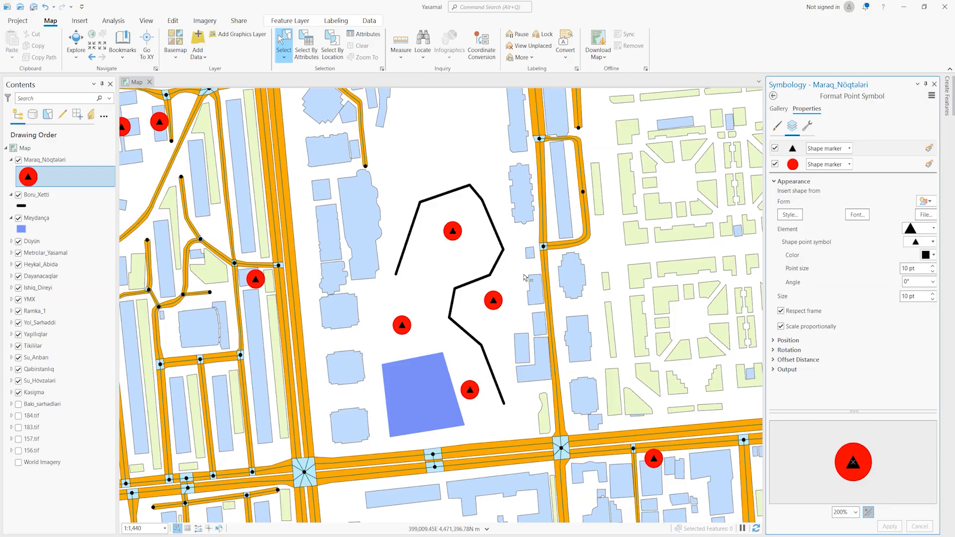
{"action": "left_click", "coordinate": [807, 125]}
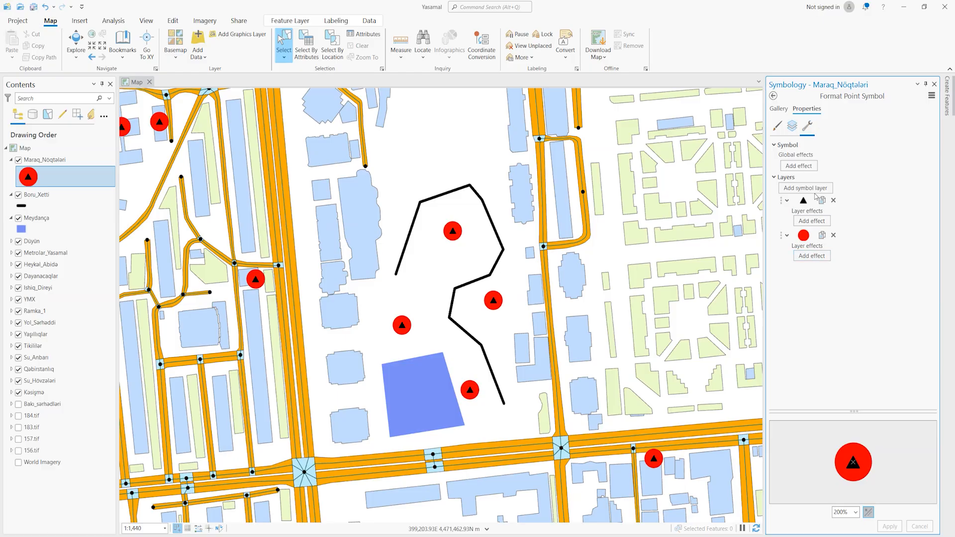
{"action": "left_click", "coordinate": [793, 127]}
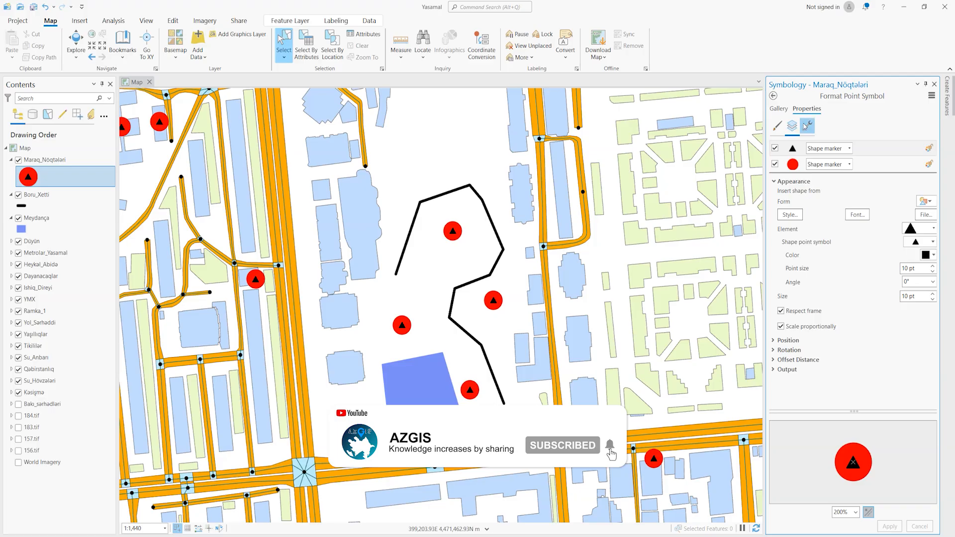
{"action": "left_click", "coordinate": [807, 127]}
{"action": "left_click", "coordinate": [791, 128]}
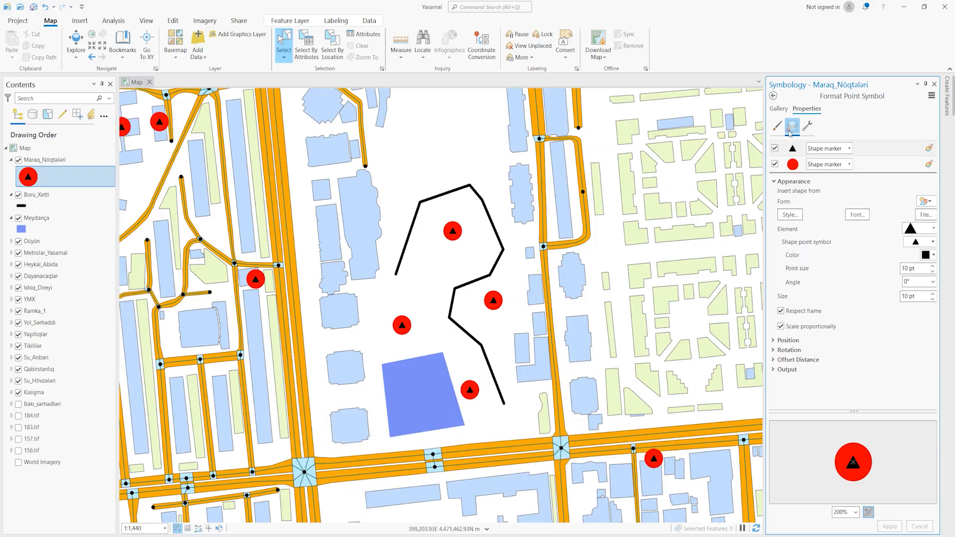